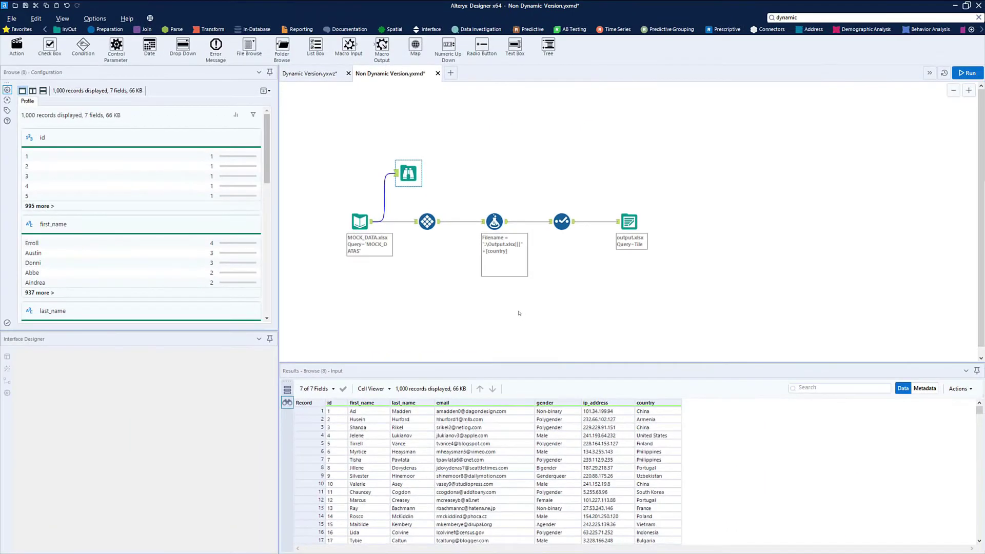
Review the Tile, Formula, Select and Output Data settings, ending on file names taken from the Filename field.
{"action": "left_click", "coordinate": [427, 222]}
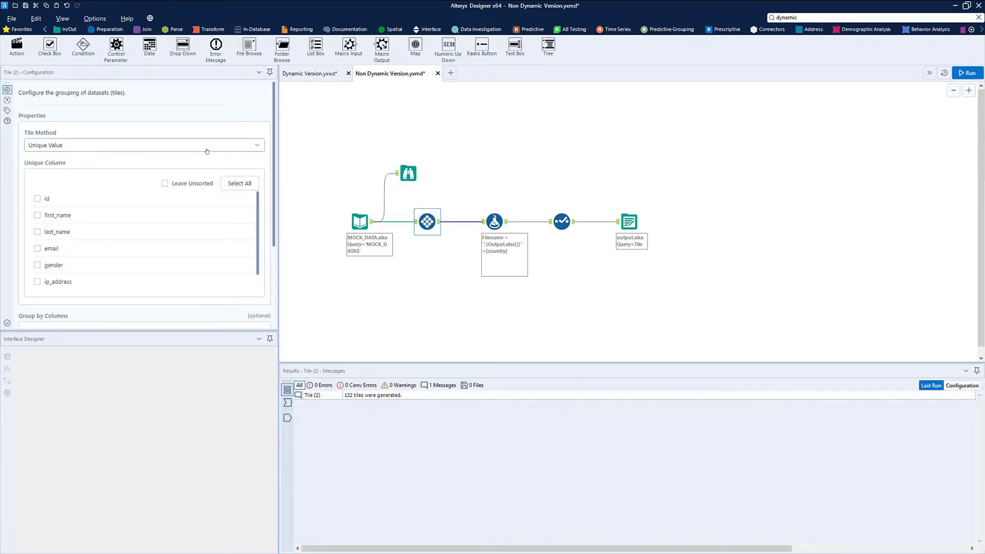
{"action": "scroll", "coordinate": [274, 168], "scroll_direction": "down", "scroll_amount": 1}
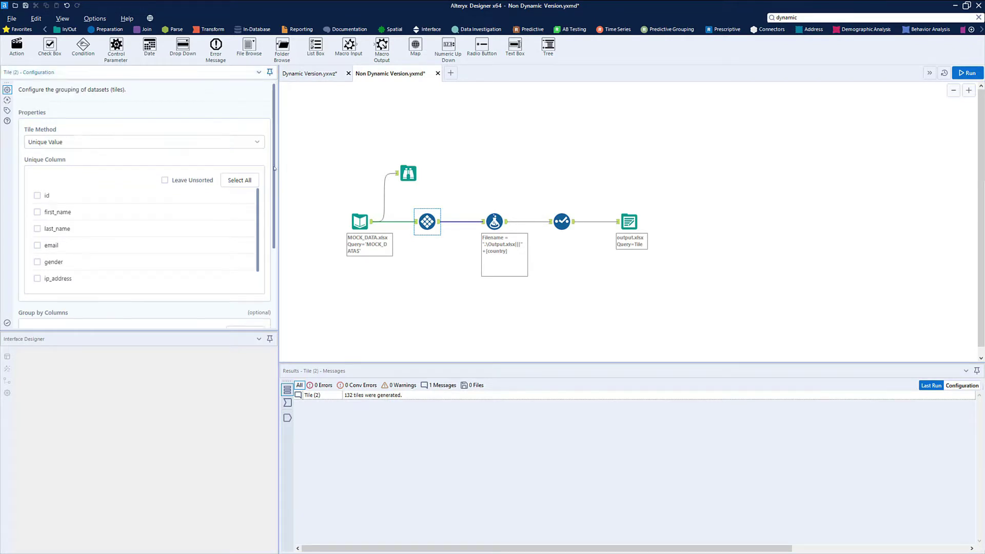
{"action": "left_click_drag", "start_coordinate": [275, 169], "coordinate": [259, 221]}
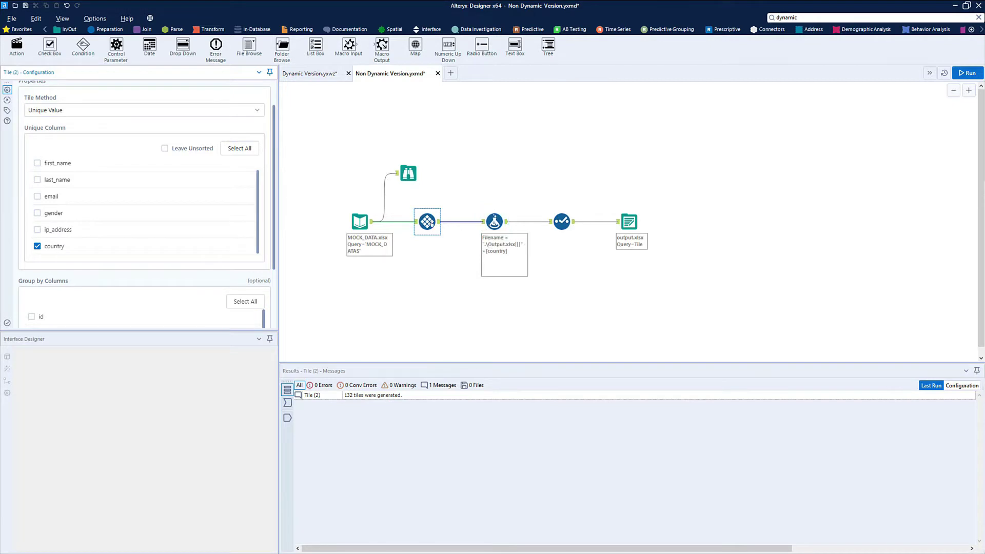
{"action": "left_click", "coordinate": [494, 222]}
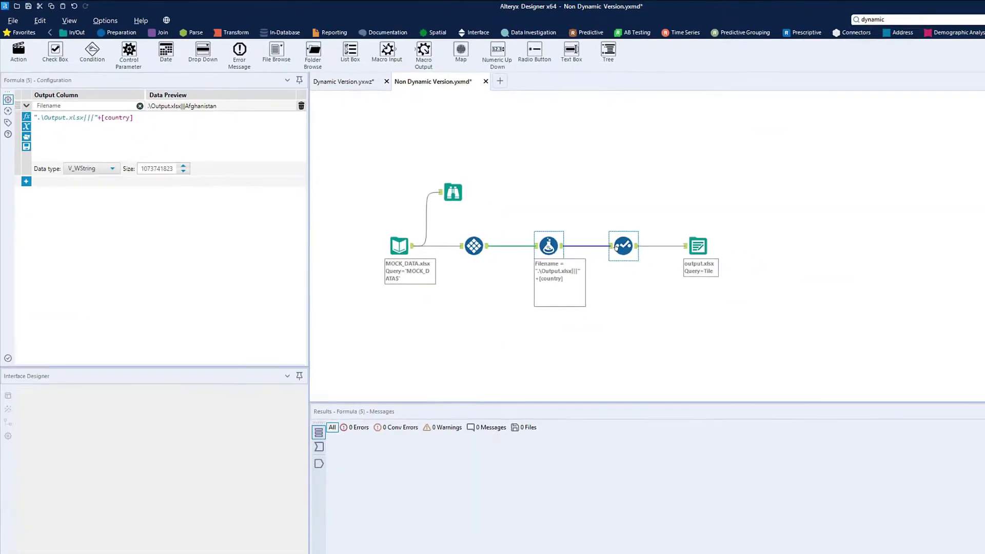
{"action": "left_click", "coordinate": [561, 222]}
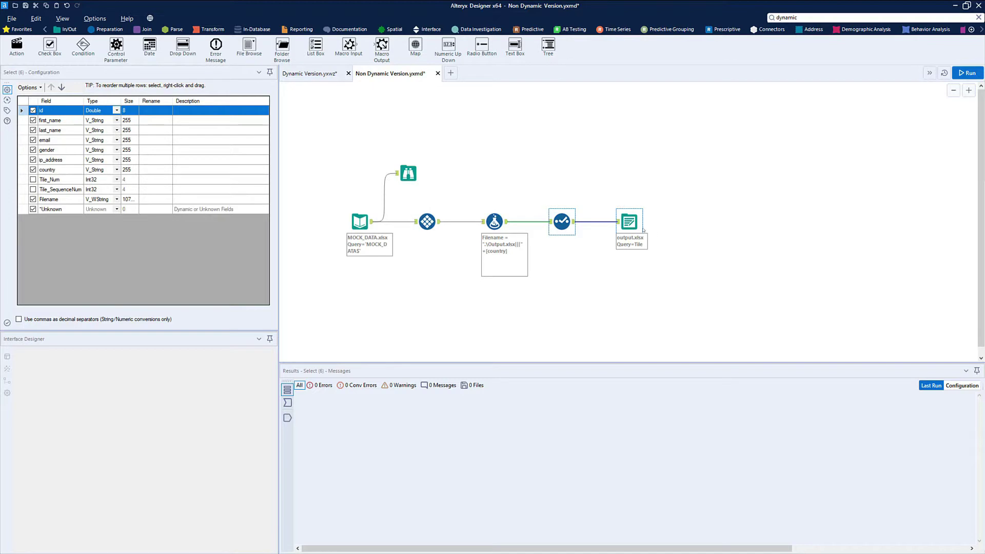
{"action": "left_click", "coordinate": [631, 225]}
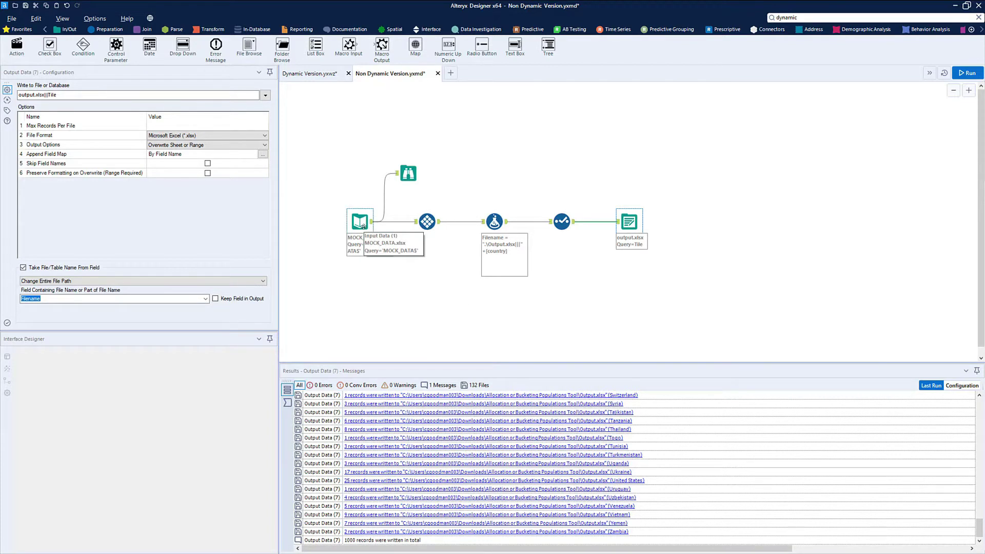
Switch the Input Data to the recent MOCK_DATA (1).xlsx sheet, then recheck the Tile settings.
{"action": "left_click", "coordinate": [361, 223]}
{"action": "left_click", "coordinate": [265, 94]}
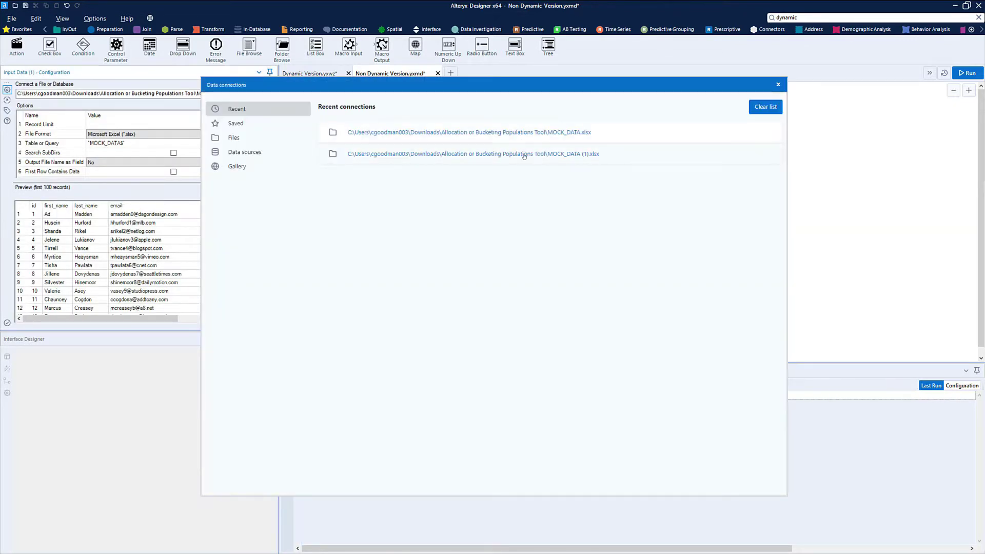
{"action": "left_click", "coordinate": [522, 154]}
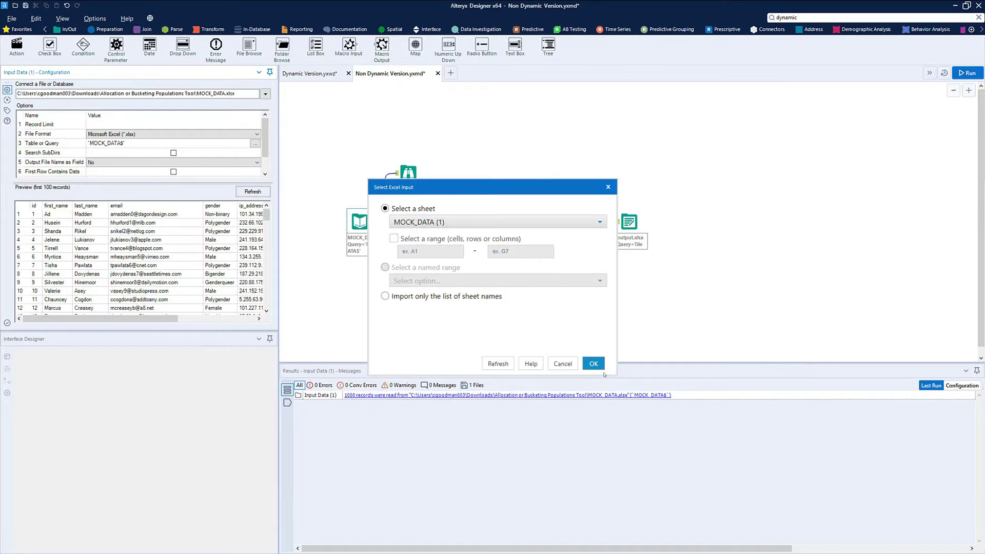
{"action": "left_click", "coordinate": [593, 363]}
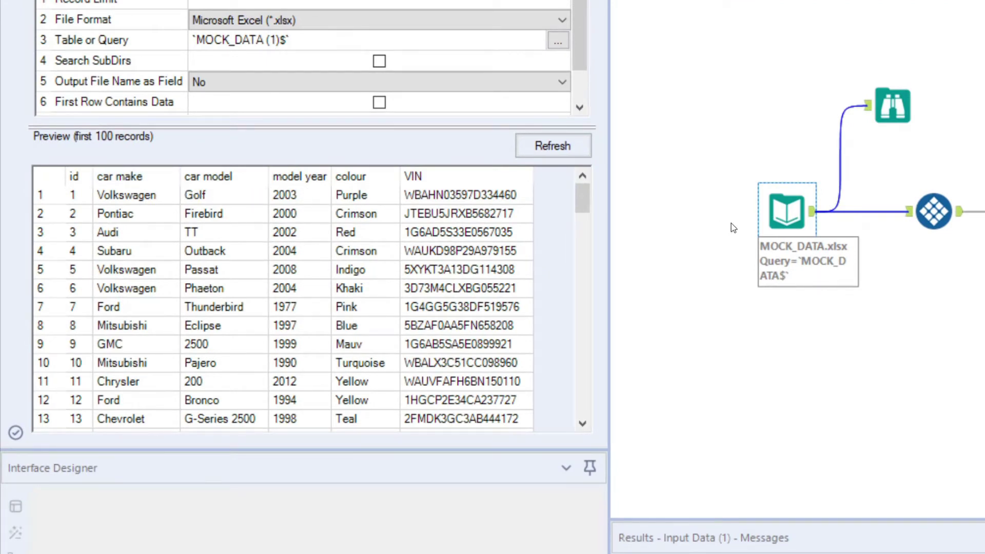
{"action": "left_click", "coordinate": [935, 234]}
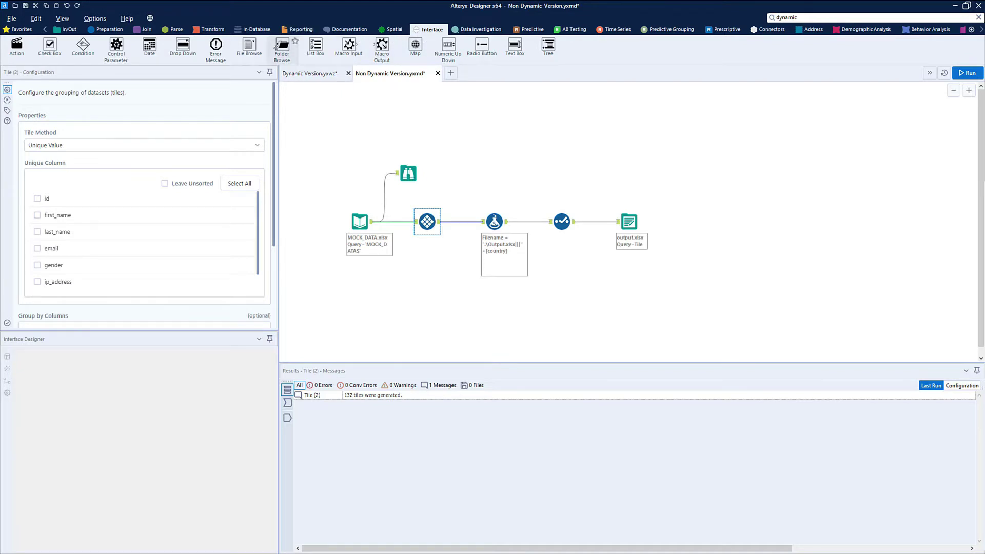
Attach a File Browse question to Input Data, keeping the default update-input-data action.
{"action": "left_click_drag", "start_coordinate": [249, 46], "coordinate": [365, 213]}
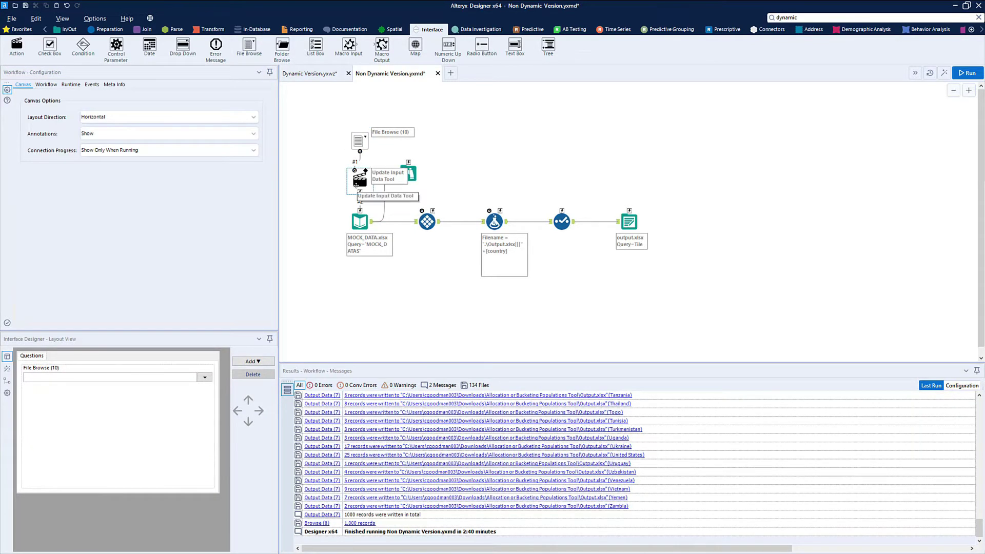
{"action": "left_click", "coordinate": [360, 180]}
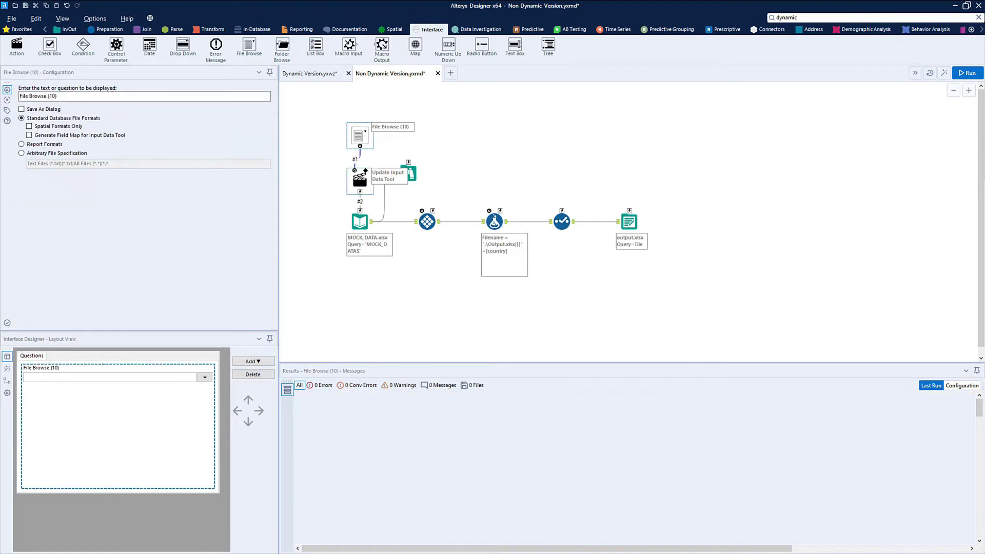
{"action": "left_click", "coordinate": [223, 95]}
{"action": "left_click", "coordinate": [197, 104]}
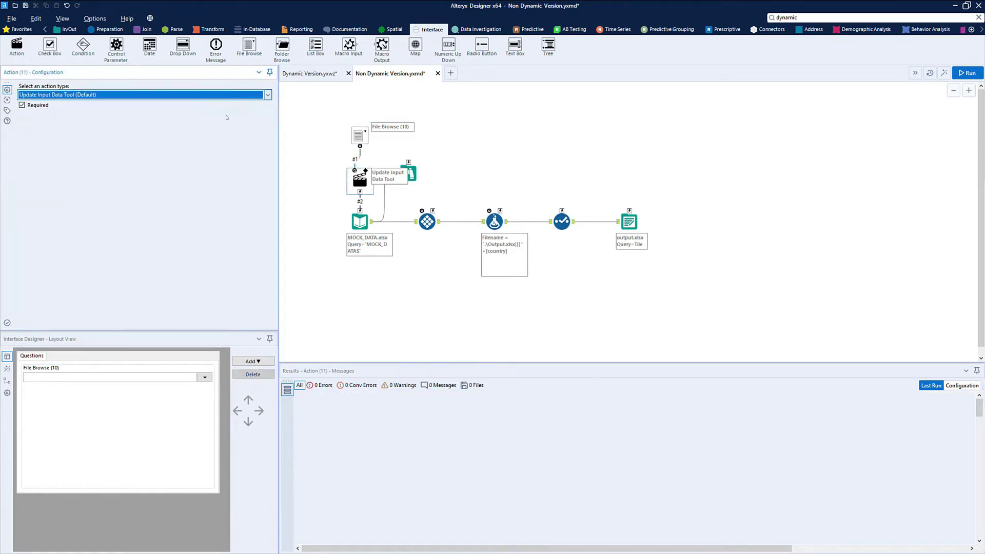
Remove '(10)' so the question label reads 'File Browse'.
{"action": "left_click", "coordinate": [359, 136]}
{"action": "left_click_drag", "start_coordinate": [72, 98], "coordinate": [48, 96]}
{"action": "key", "text": "BackSpace"}
{"action": "left_click", "coordinate": [430, 139]}
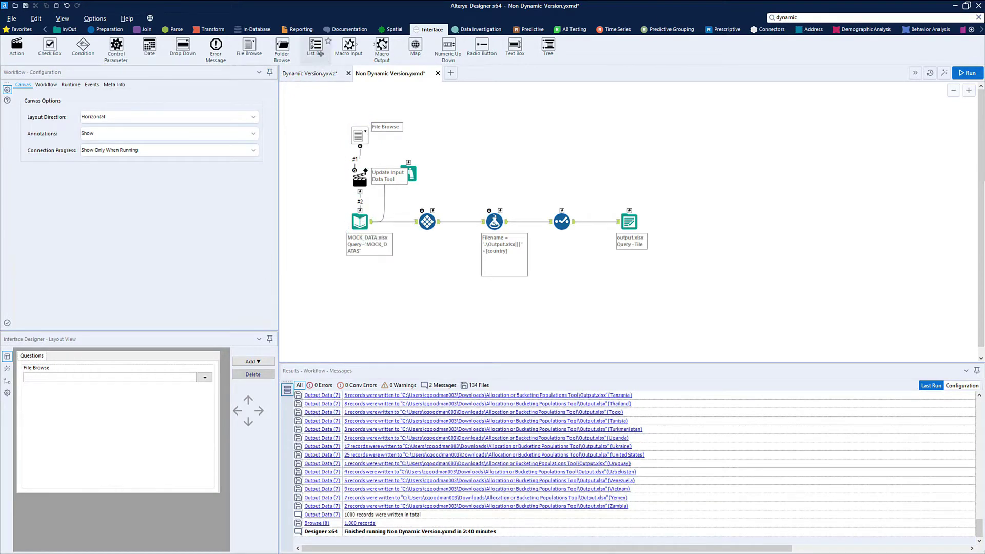
Add a List Box question linked to the Tile tool, discarding a mistaken Formula link.
{"action": "mouse_move", "coordinate": [316, 46]}
{"action": "left_mouse_down"}
{"action": "mouse_move", "coordinate": [485, 177]}
{"action": "mouse_move", "coordinate": [454, 162]}
{"action": "mouse_move", "coordinate": [471, 160]}
{"action": "mouse_move", "coordinate": [462, 139]}
{"action": "mouse_move", "coordinate": [422, 211]}
{"action": "left_mouse_up"}
{"action": "left_click", "coordinate": [454, 182]}
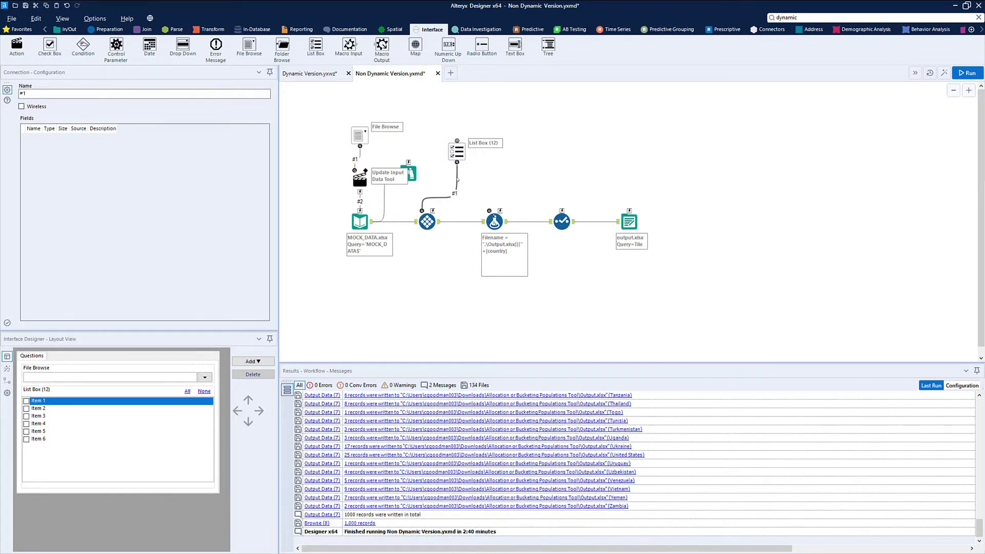
{"action": "key", "text": "Delete"}
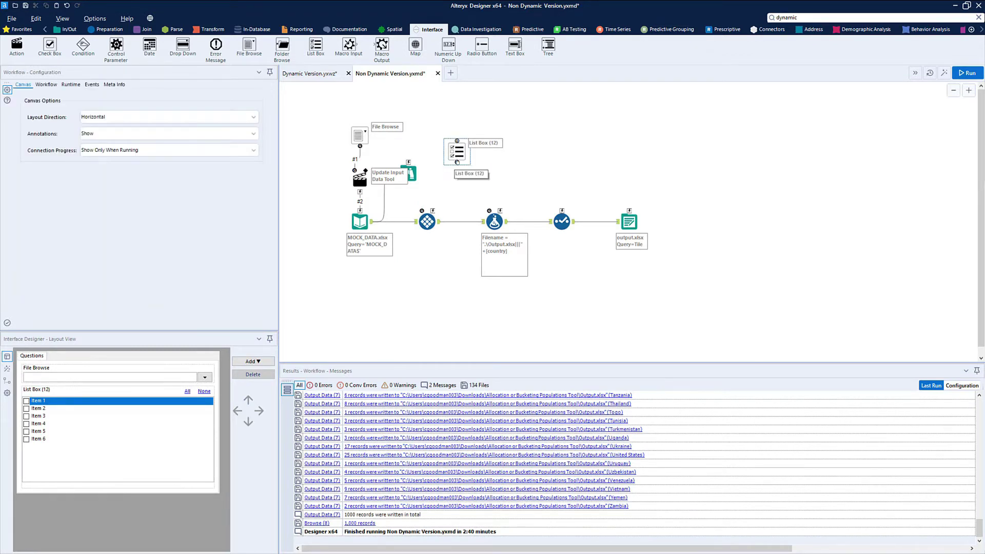
{"action": "left_click_drag", "start_coordinate": [457, 162], "coordinate": [432, 209]}
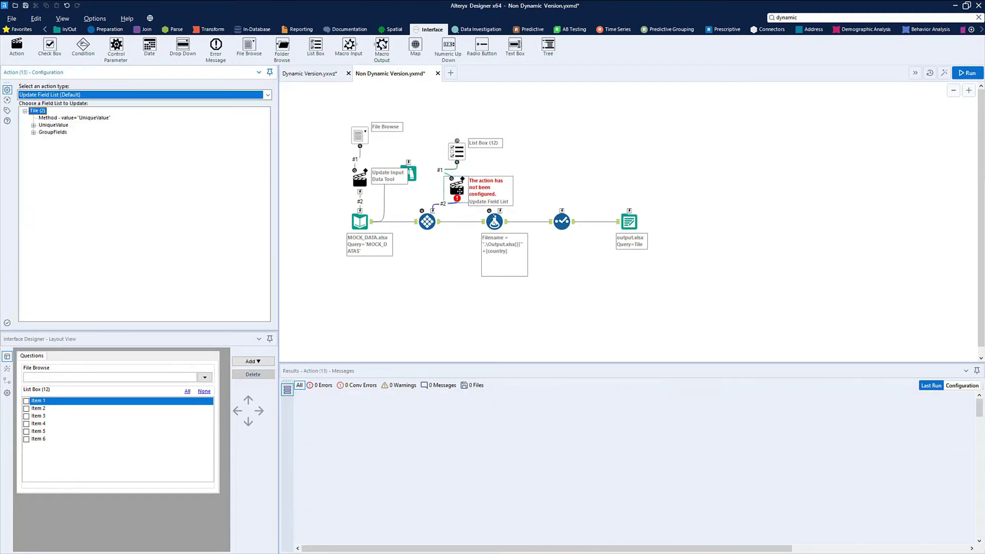
Make the action Update Value on the Tile's country unique field, replacing that string, and feed File Browse in.
{"action": "left_click", "coordinate": [174, 95]}
{"action": "left_click", "coordinate": [94, 125]}
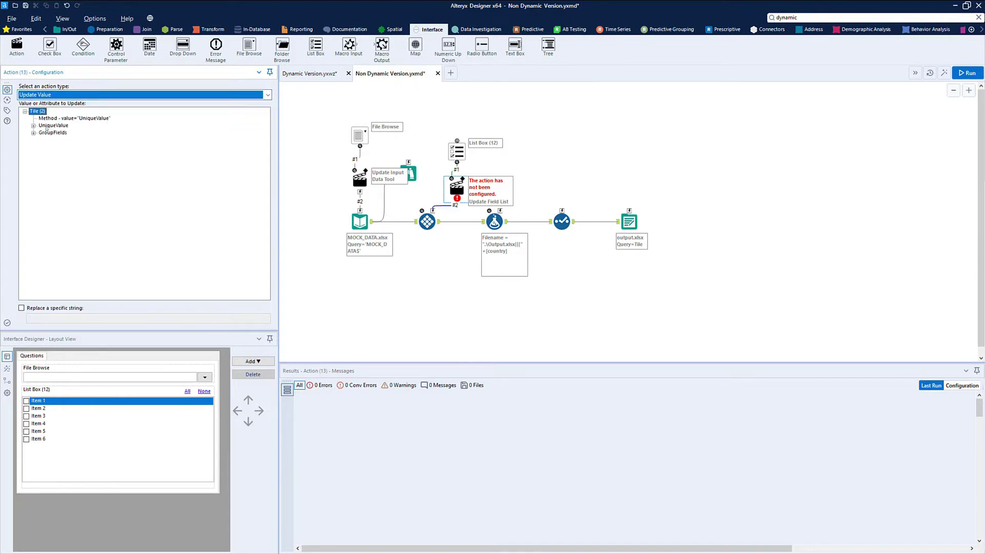
{"action": "left_click", "coordinate": [33, 126]}
{"action": "left_click", "coordinate": [42, 133]}
{"action": "left_click", "coordinate": [51, 139]}
{"action": "left_click", "coordinate": [79, 148]}
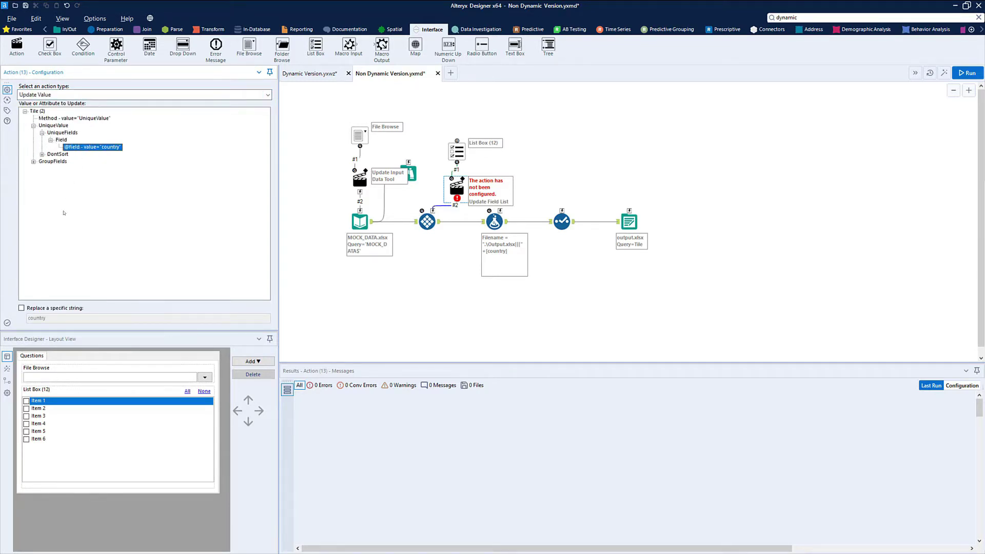
{"action": "left_click", "coordinate": [46, 308]}
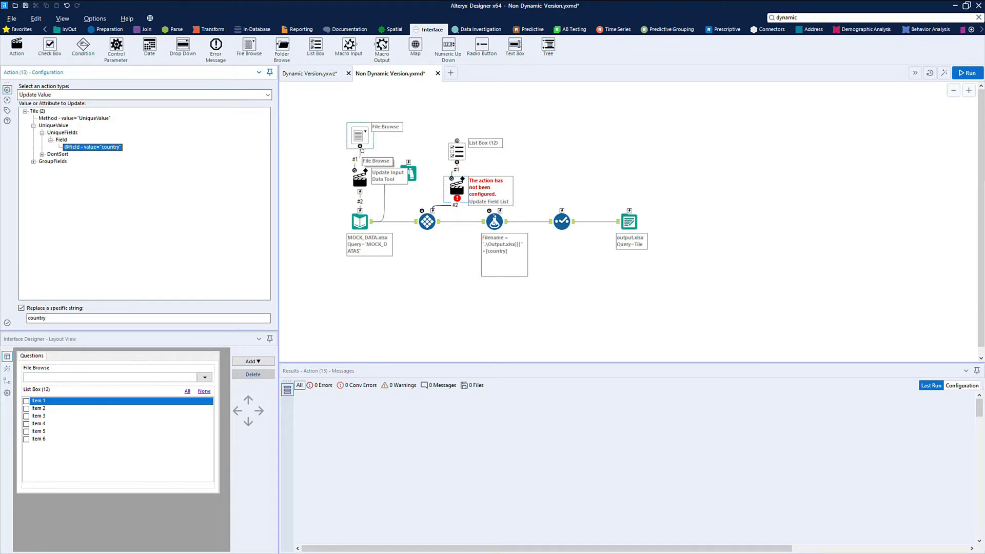
{"action": "left_click_drag", "start_coordinate": [361, 149], "coordinate": [454, 149]}
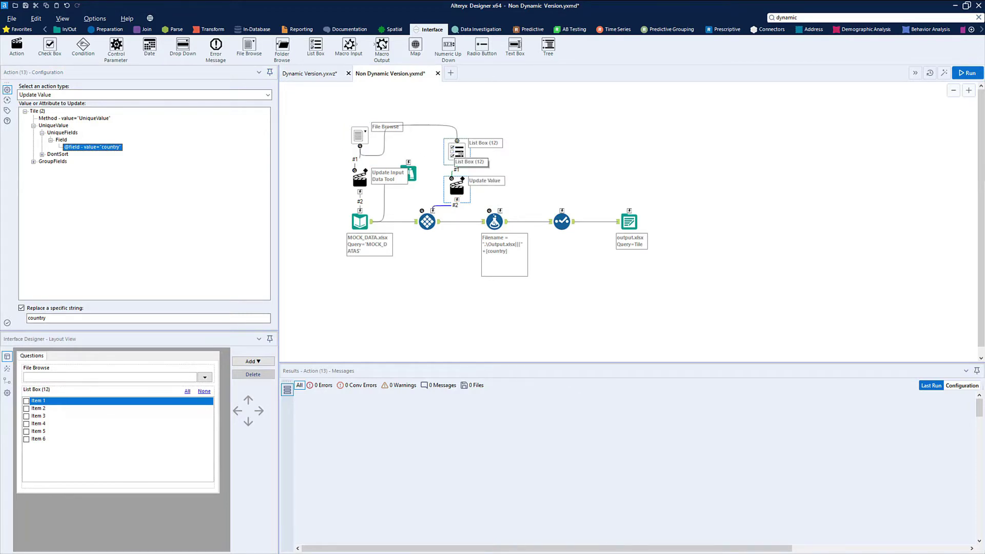
Change the List Box question text to 'Choose field to group by'.
{"action": "left_click", "coordinate": [456, 154]}
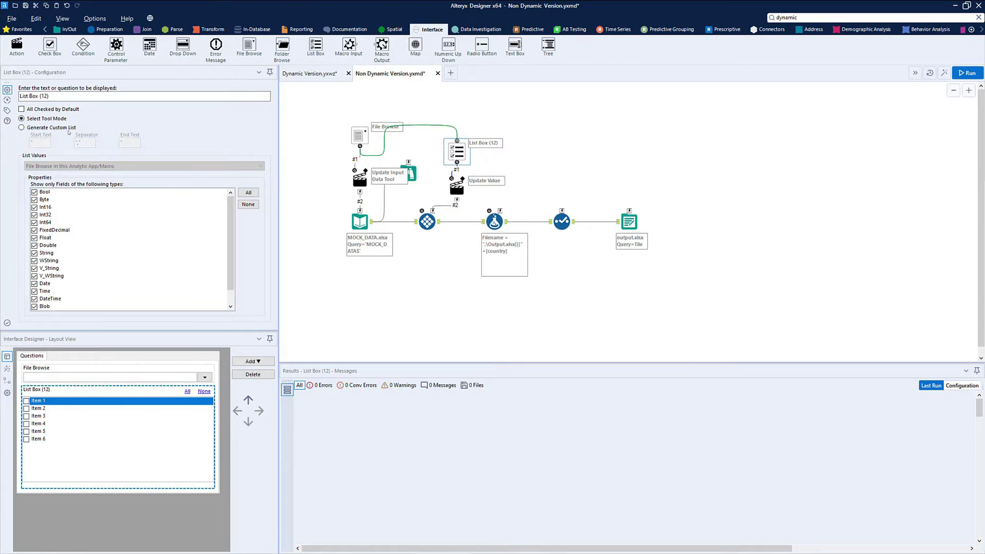
{"action": "left_click", "coordinate": [4, 91]}
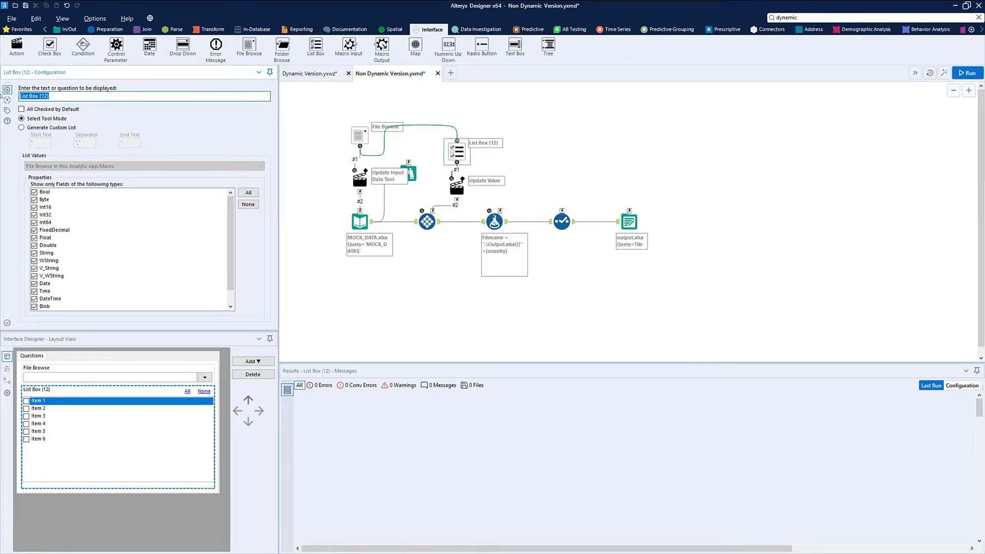
{"action": "type", "text": "Choose field to group by"}
{"action": "left_click", "coordinate": [557, 151]}
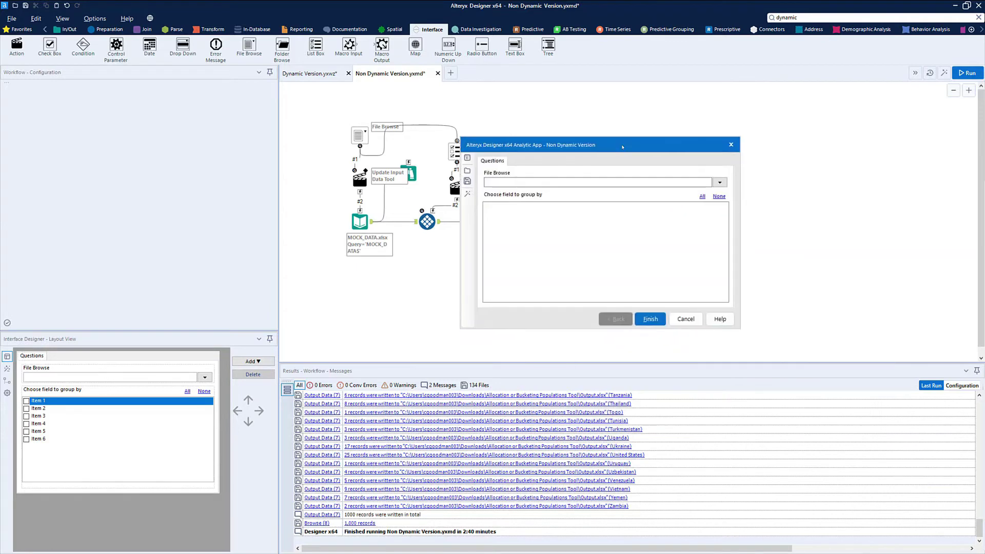
In the test app, load the car data workbook through the File Browse question.
{"action": "left_click", "coordinate": [718, 181]}
{"action": "left_click", "coordinate": [582, 198]}
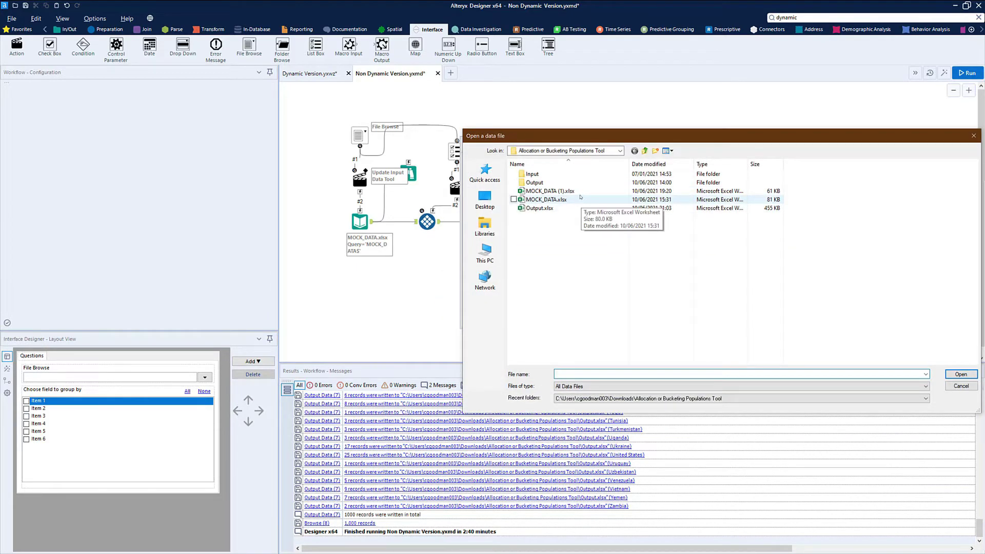
{"action": "left_click", "coordinate": [547, 199]}
{"action": "left_click", "coordinate": [962, 374]}
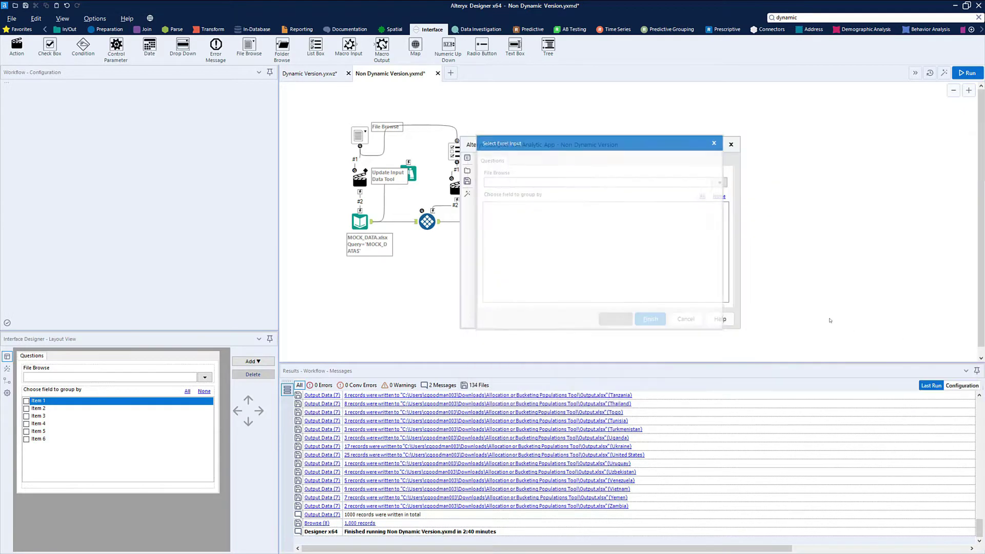
{"action": "left_click", "coordinate": [701, 318]}
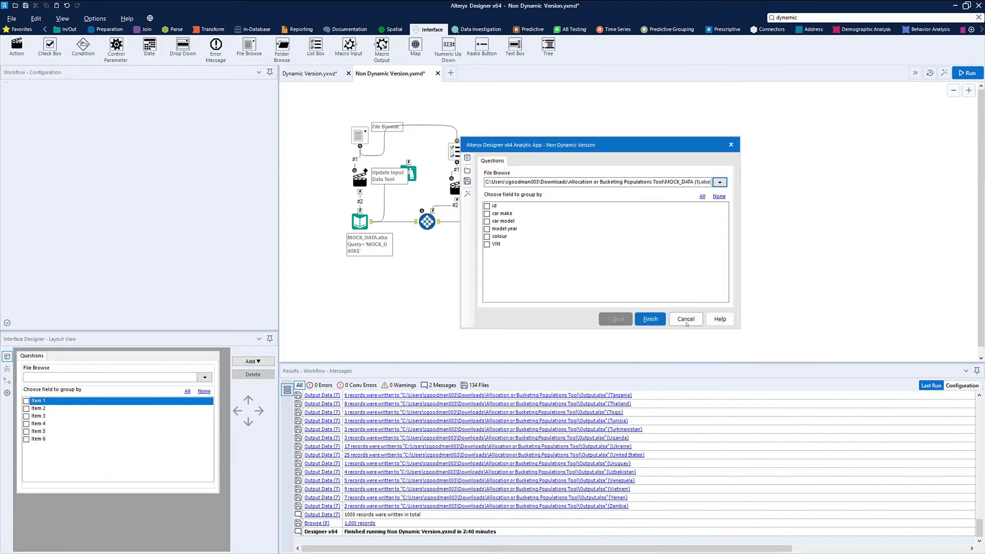
Close the test app and delete the List Box question.
{"action": "left_click", "coordinate": [685, 318]}
{"action": "left_click", "coordinate": [456, 150]}
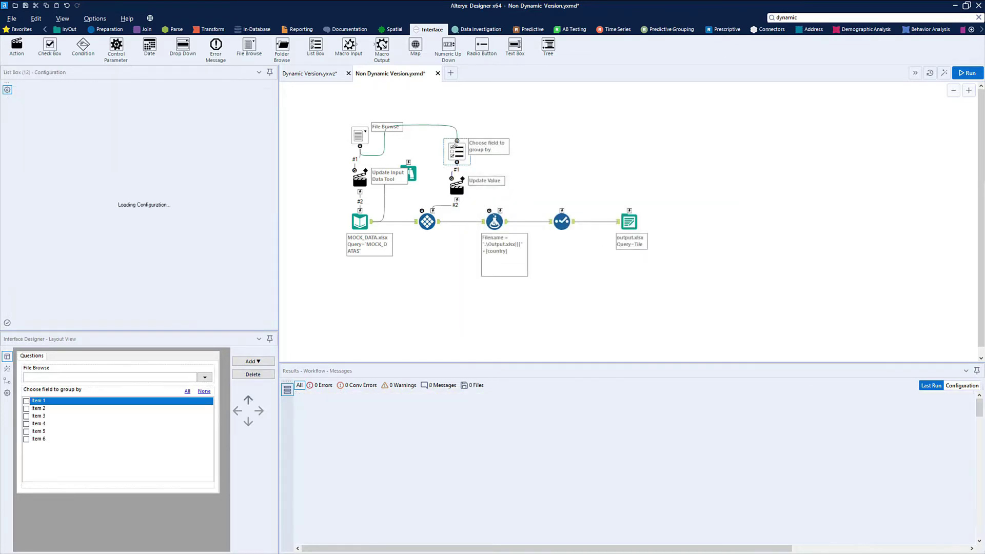
{"action": "key", "text": "Delete"}
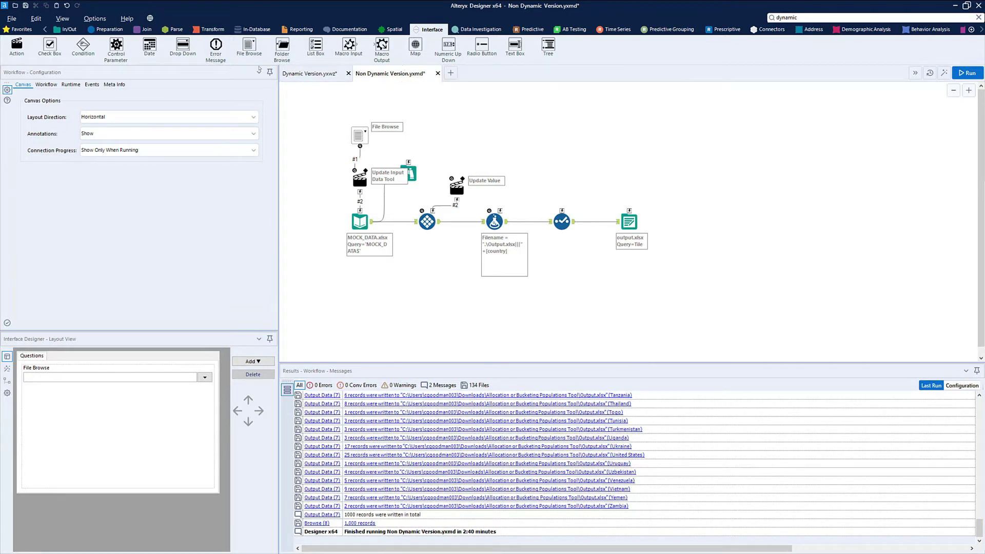
Add a Drop Down (14) question fed by File Browse and view its Update Value action.
{"action": "left_click_drag", "start_coordinate": [183, 46], "coordinate": [452, 134]}
{"action": "left_click_drag", "start_coordinate": [361, 147], "coordinate": [452, 140]}
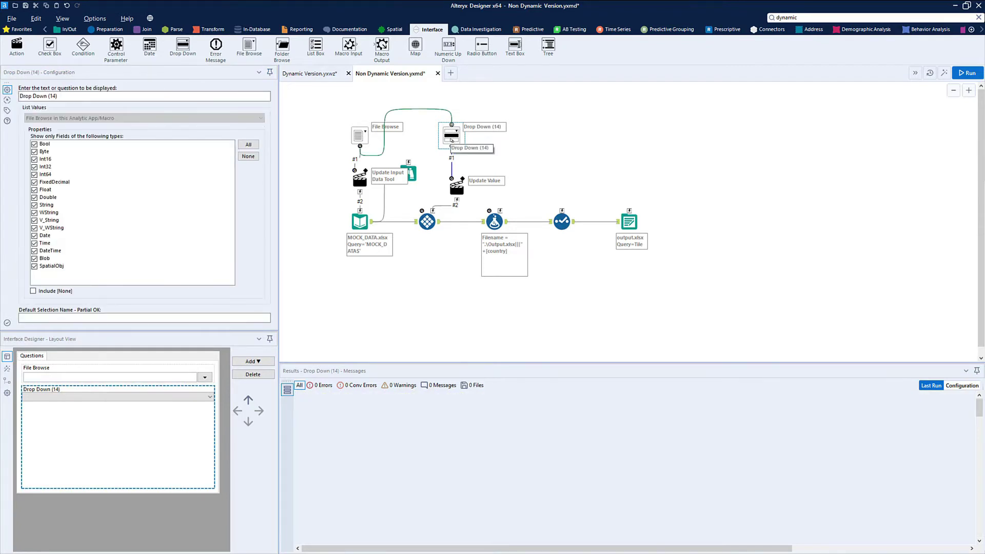
{"action": "left_click", "coordinate": [456, 186]}
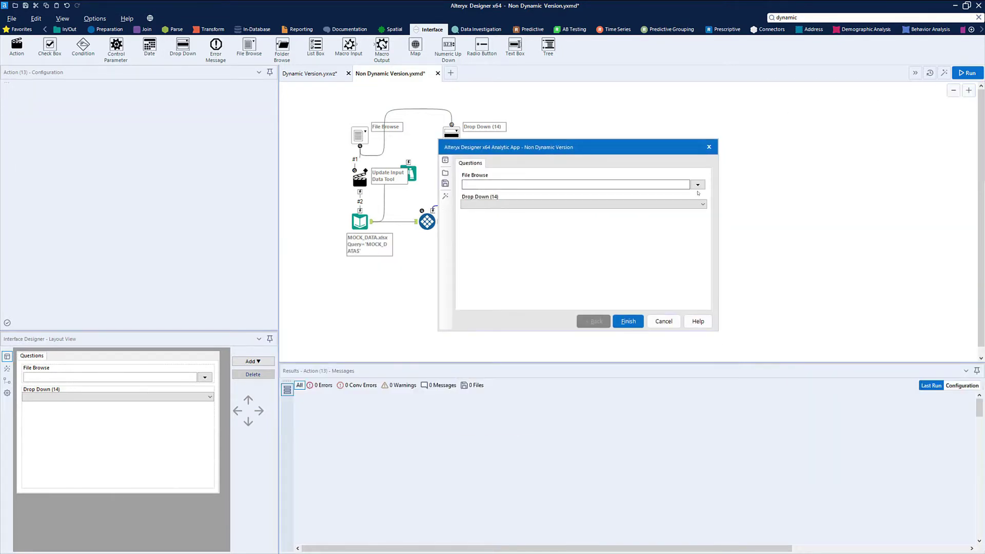
Load MOCK_DATA (1).xlsx in the File Browse question and check the drop-down's fields.
{"action": "left_click", "coordinate": [698, 185]}
{"action": "left_click", "coordinate": [667, 195]}
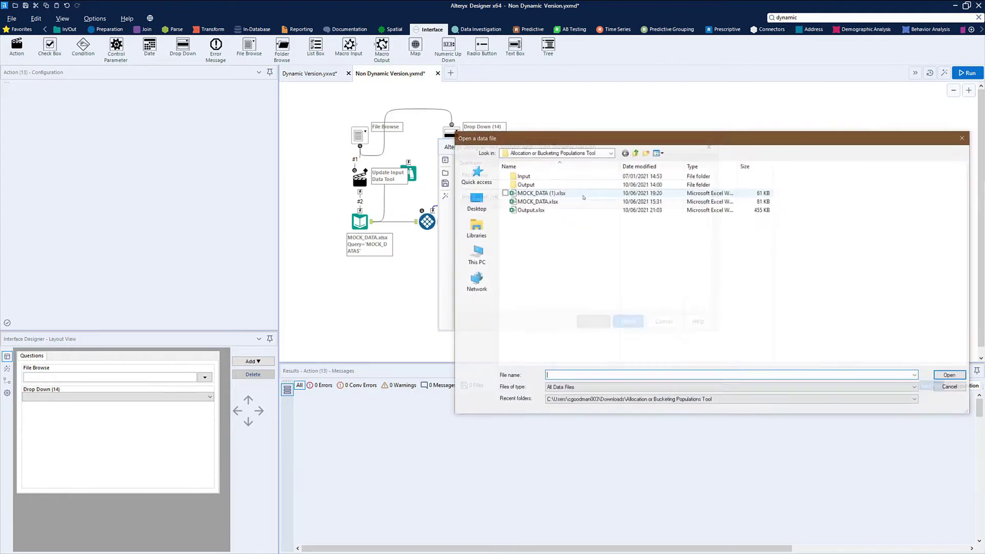
{"action": "left_click", "coordinate": [565, 193]}
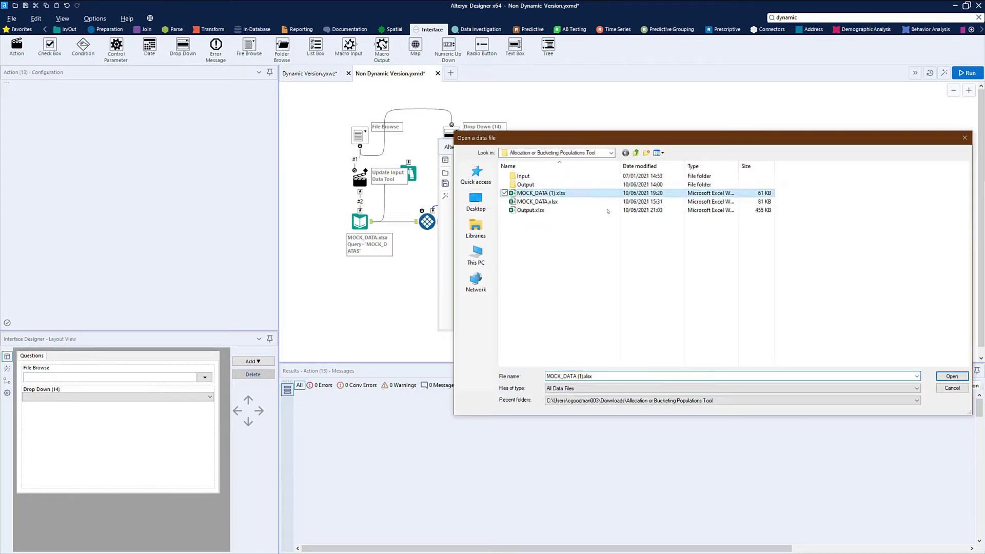
{"action": "left_click", "coordinate": [949, 377]}
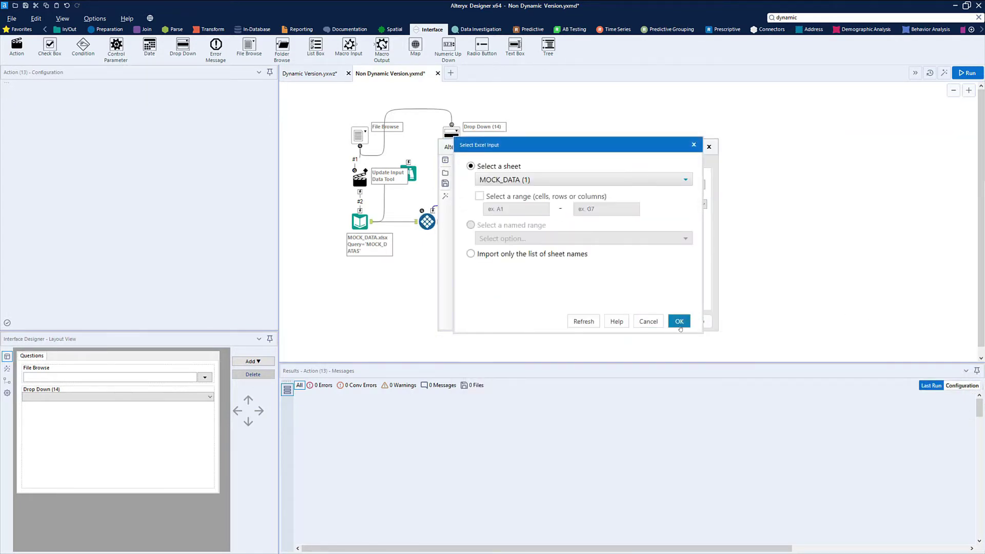
{"action": "left_click", "coordinate": [679, 322]}
{"action": "left_click", "coordinate": [601, 204]}
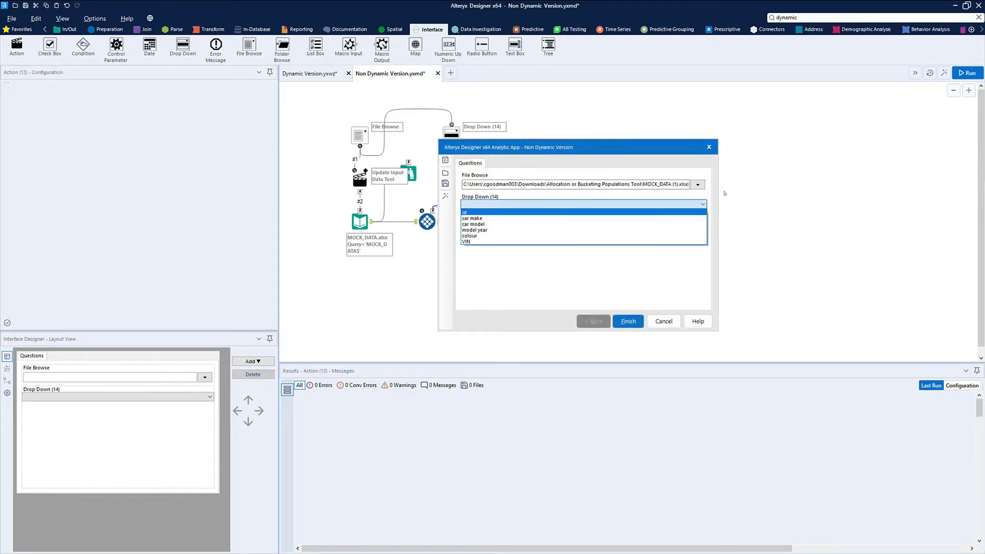
Switch the file to MOCK_DATA.xlsx and confirm the drop-down lists fields from id to country.
{"action": "left_click", "coordinate": [698, 185]}
{"action": "left_click", "coordinate": [698, 185]}
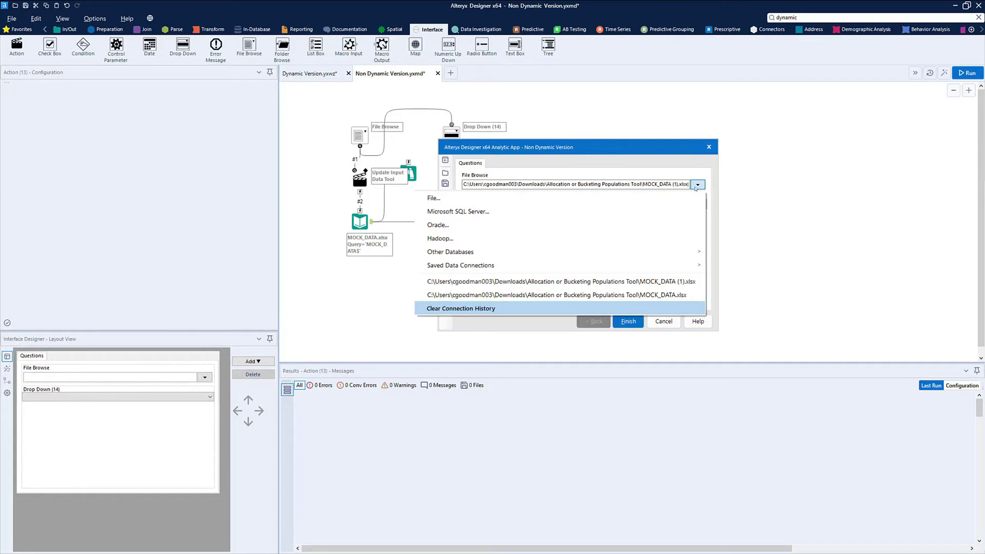
{"action": "left_click", "coordinate": [612, 196]}
{"action": "left_click", "coordinate": [611, 202]}
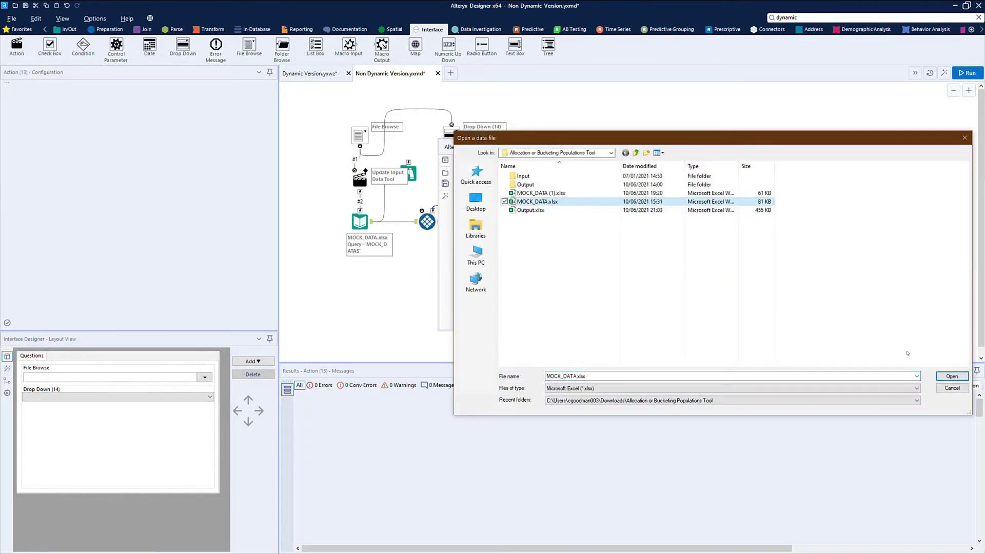
{"action": "left_click", "coordinate": [943, 376]}
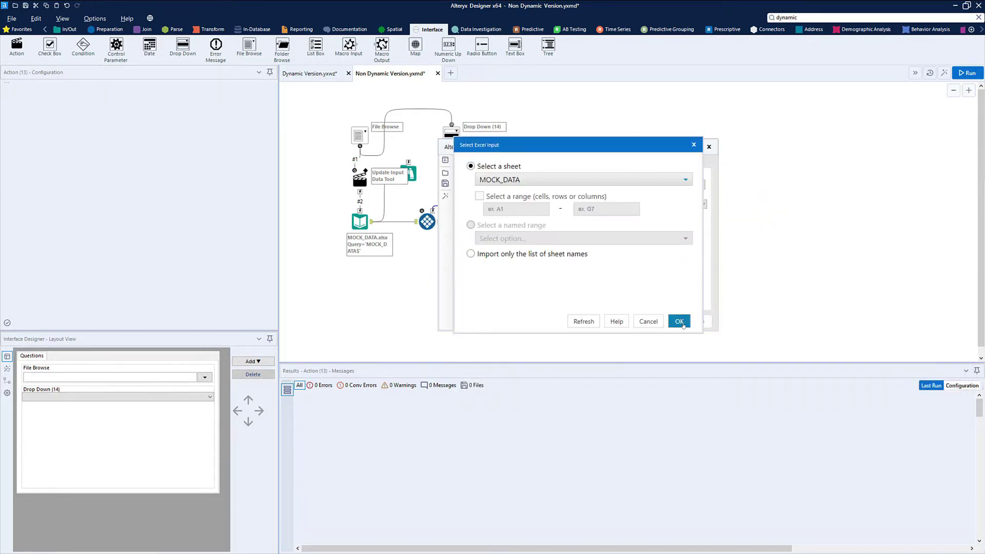
{"action": "left_click", "coordinate": [680, 322]}
{"action": "left_click", "coordinate": [616, 205]}
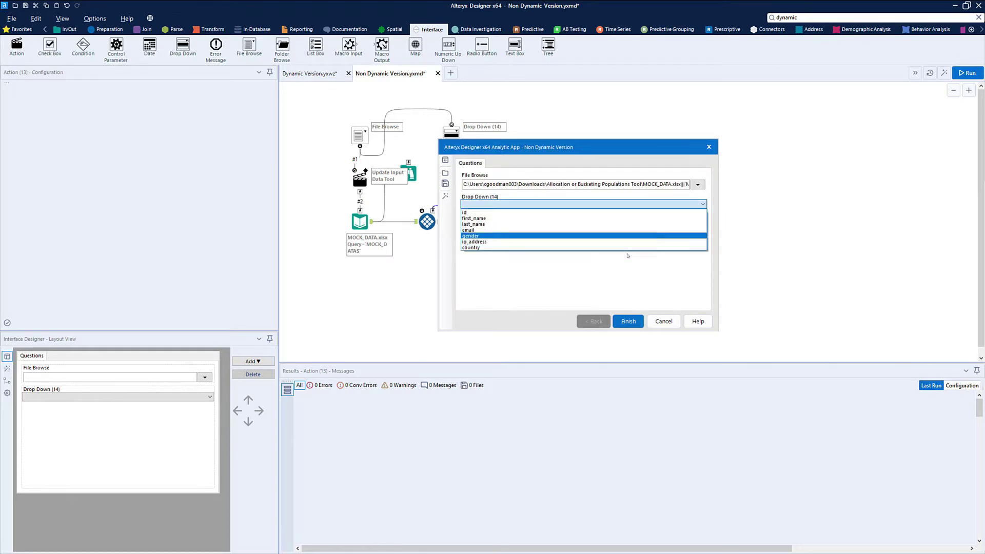
{"action": "left_click", "coordinate": [673, 277]}
{"action": "left_click", "coordinate": [698, 185]}
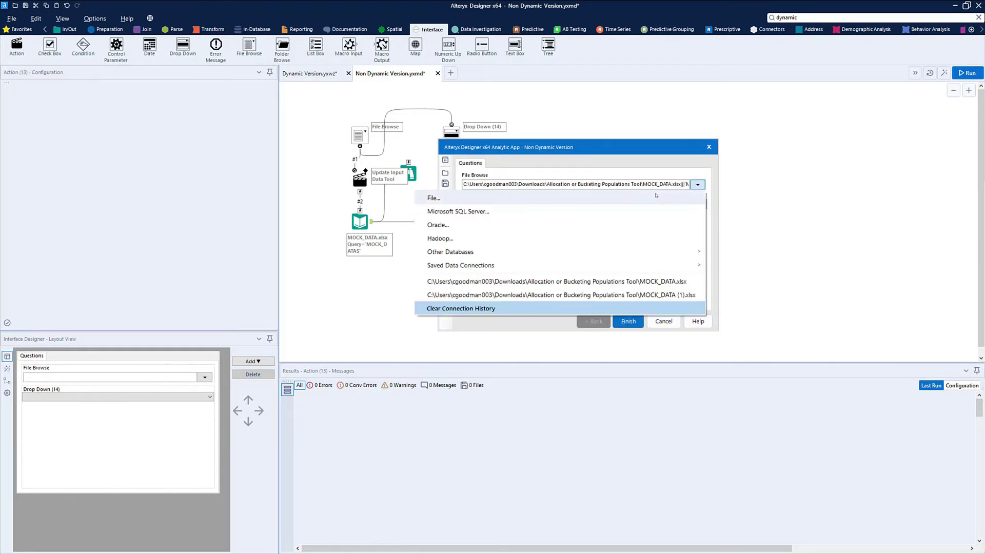
Close the test app and enter 'Group by field' as the Drop Down question text.
{"action": "left_click", "coordinate": [559, 323]}
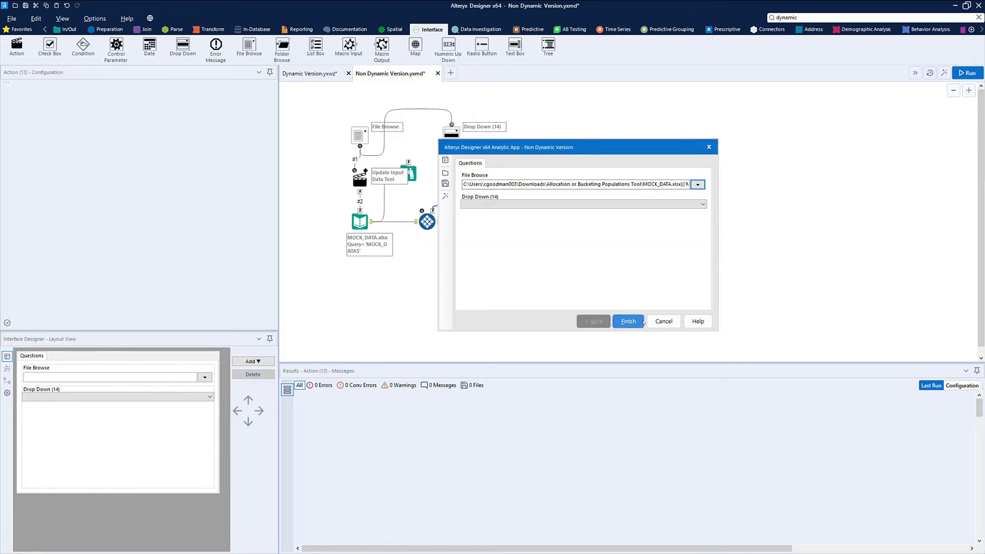
{"action": "left_click", "coordinate": [709, 147]}
{"action": "left_click", "coordinate": [451, 135]}
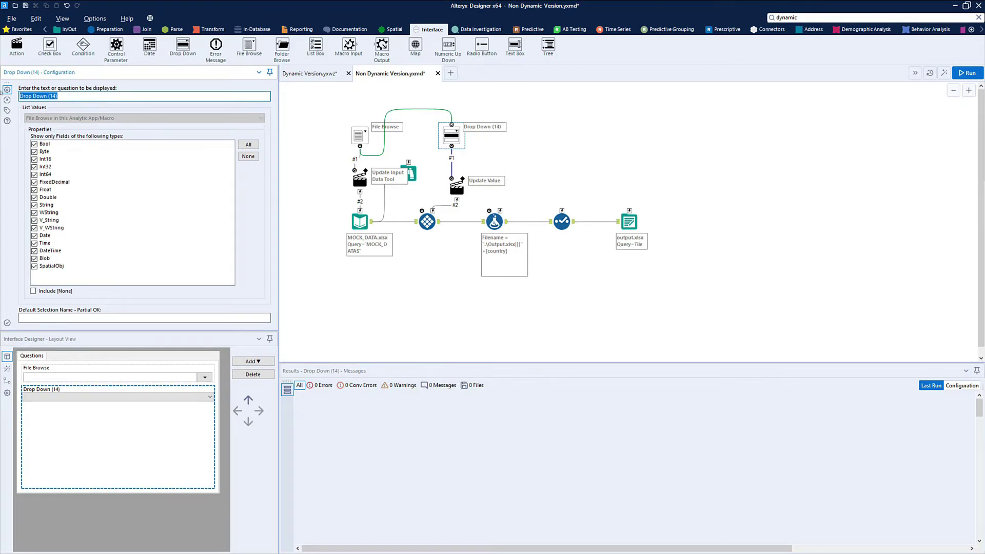
{"action": "type", "text": "Group"}
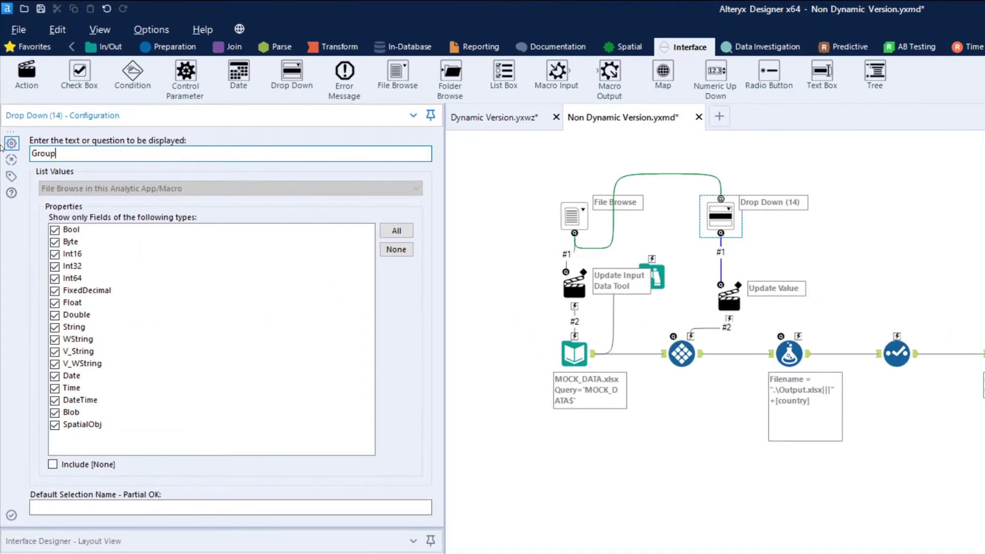
{"action": "type", "text": " by field"}
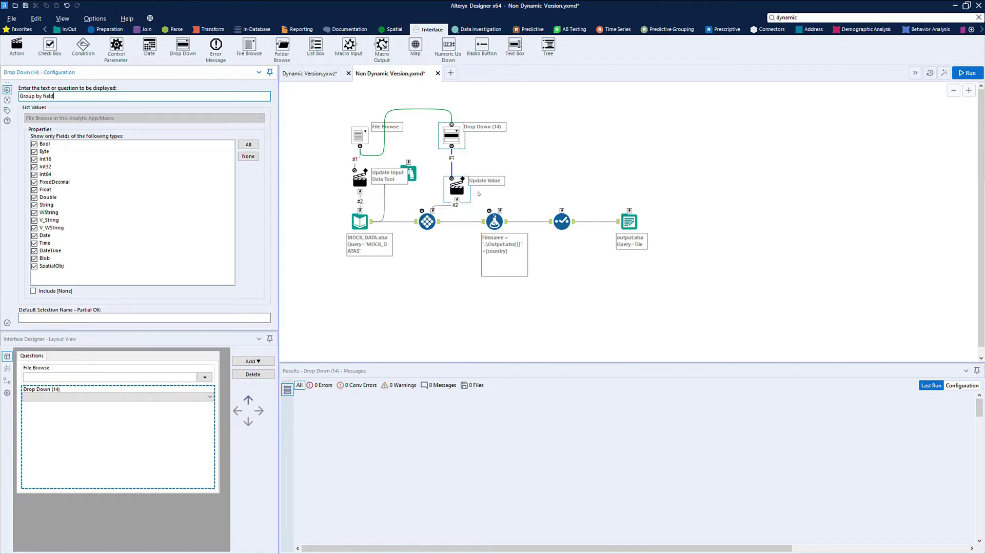
Insert a Record ID tool on the connection right after the MOCK_DATA input.
{"action": "left_click", "coordinate": [804, 17]}
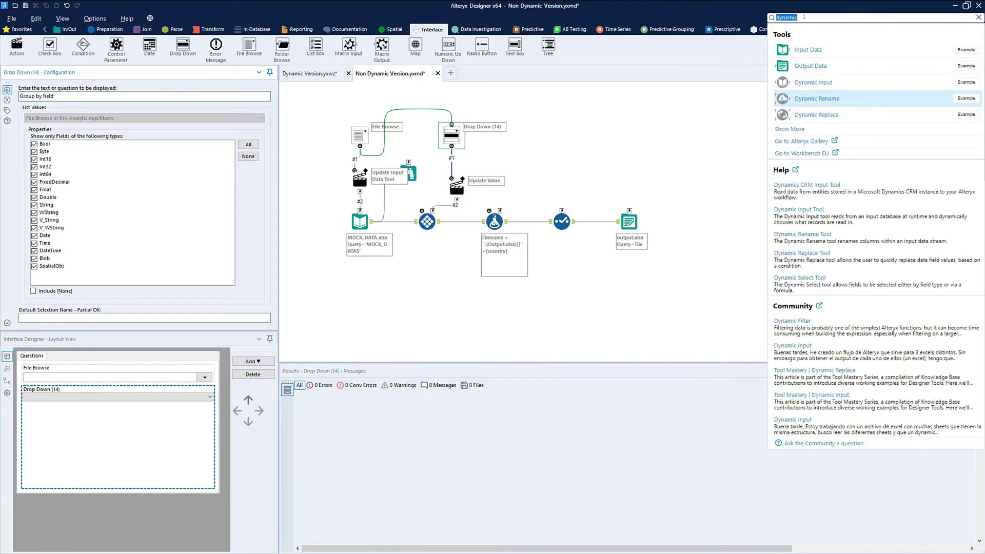
{"action": "type", "text": "red"}
{"action": "type", "text": "c"}
{"action": "left_click_drag", "start_coordinate": [801, 50], "coordinate": [403, 221]}
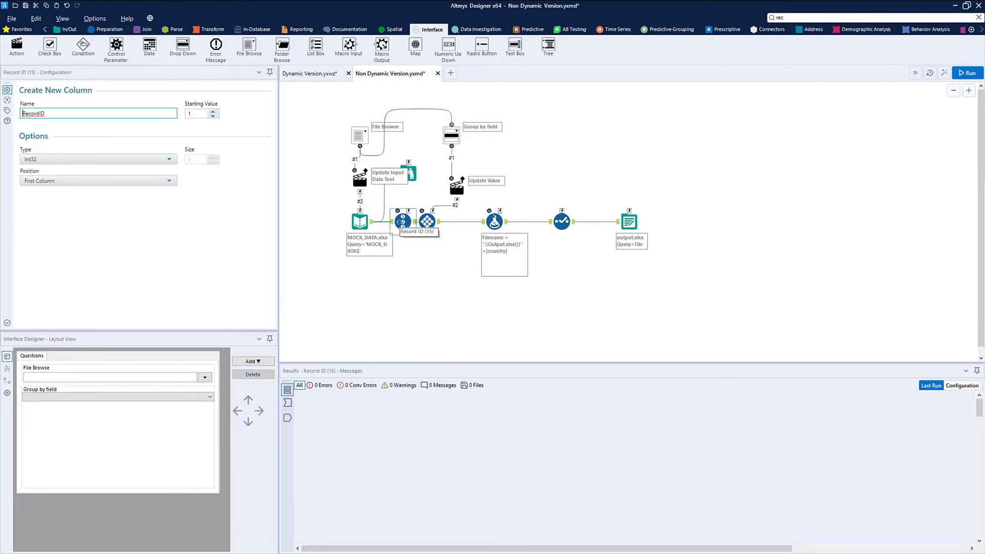
{"action": "left_click", "coordinate": [415, 229]}
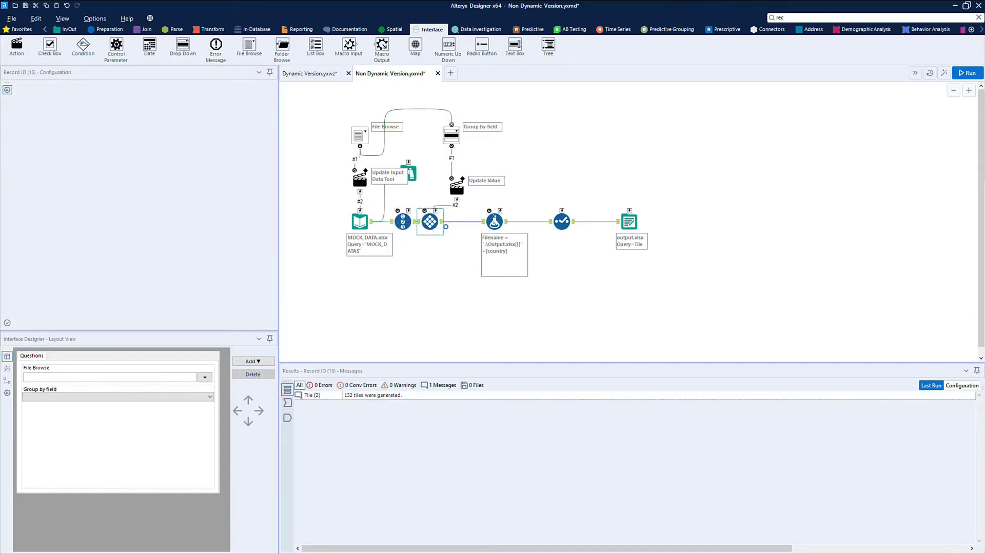
{"action": "left_click", "coordinate": [413, 227]}
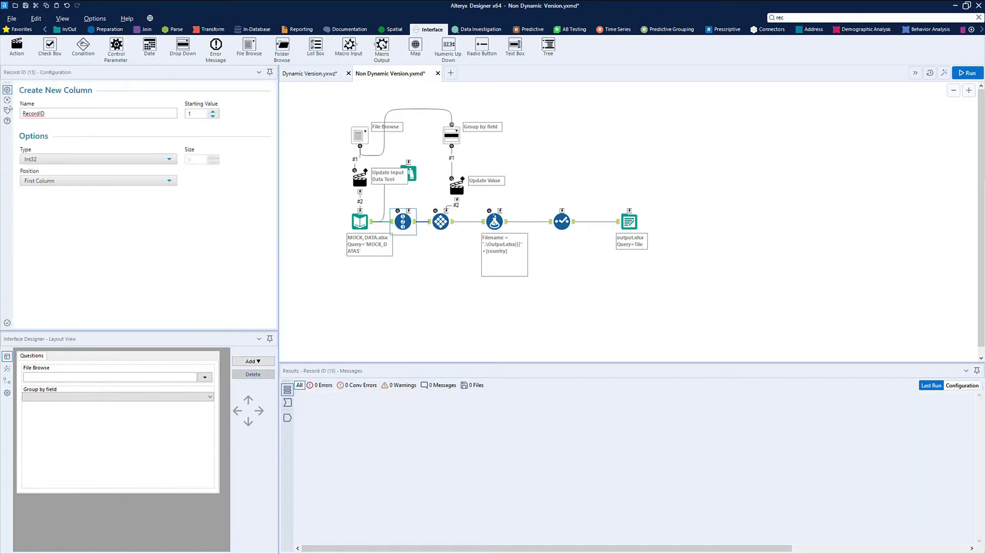
Rename the Record ID column to __RecordID__ with underscores on both sides.
{"action": "left_click", "coordinate": [23, 113]}
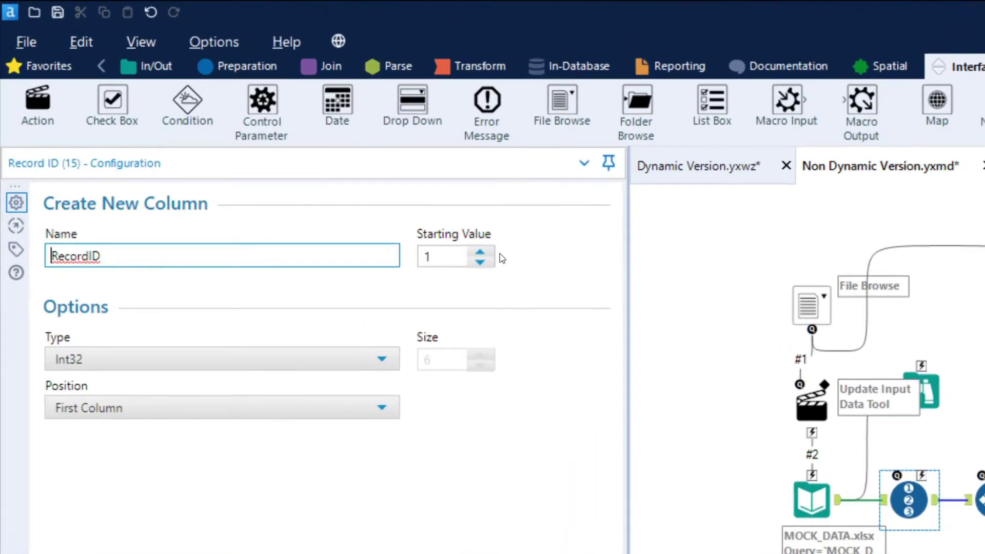
{"action": "type", "text": "__"}
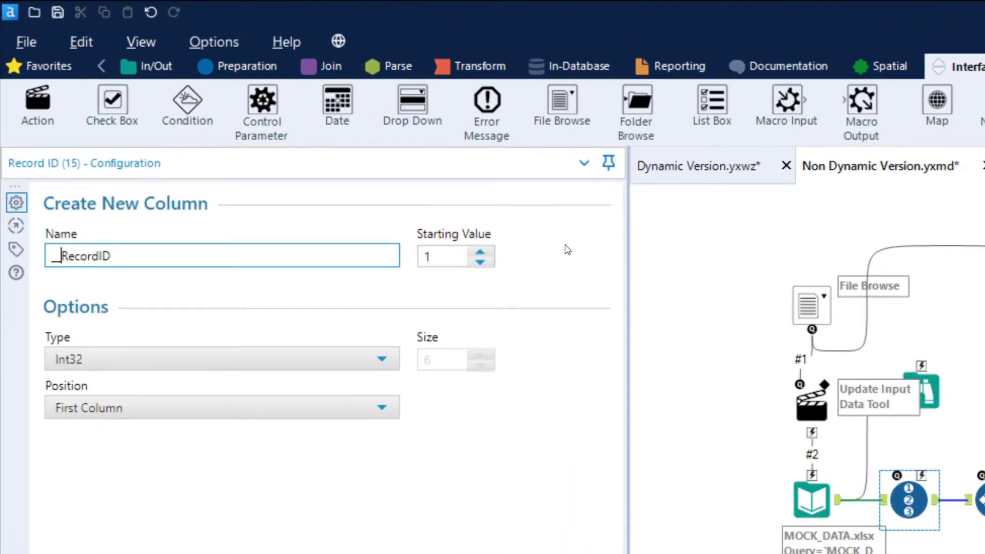
{"action": "left_click", "coordinate": [287, 248]}
{"action": "type", "text": "__"}
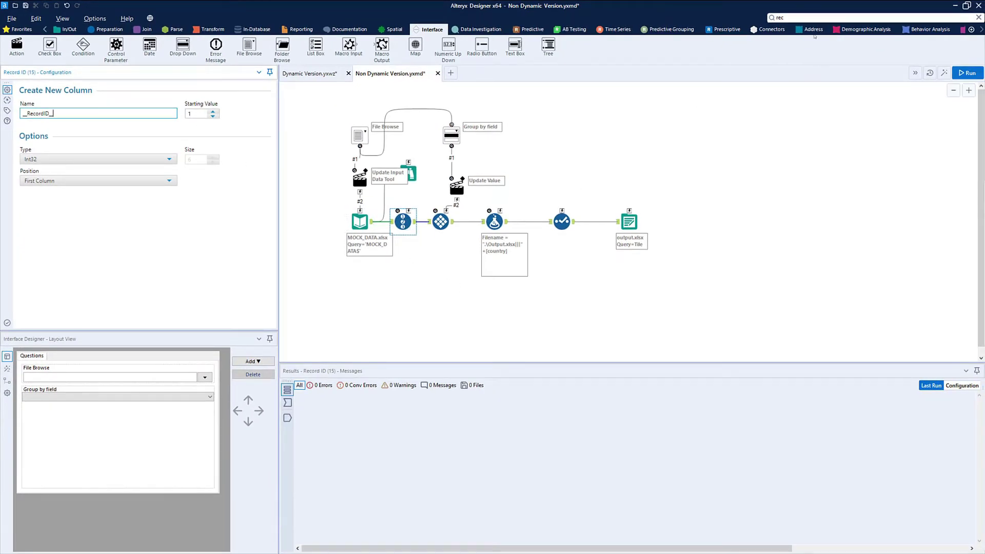
{"action": "left_click", "coordinate": [798, 16]}
Add a Dynamic Select fed from the Record ID tool, set to select fields via a formula.
{"action": "type", "text": "dyn"}
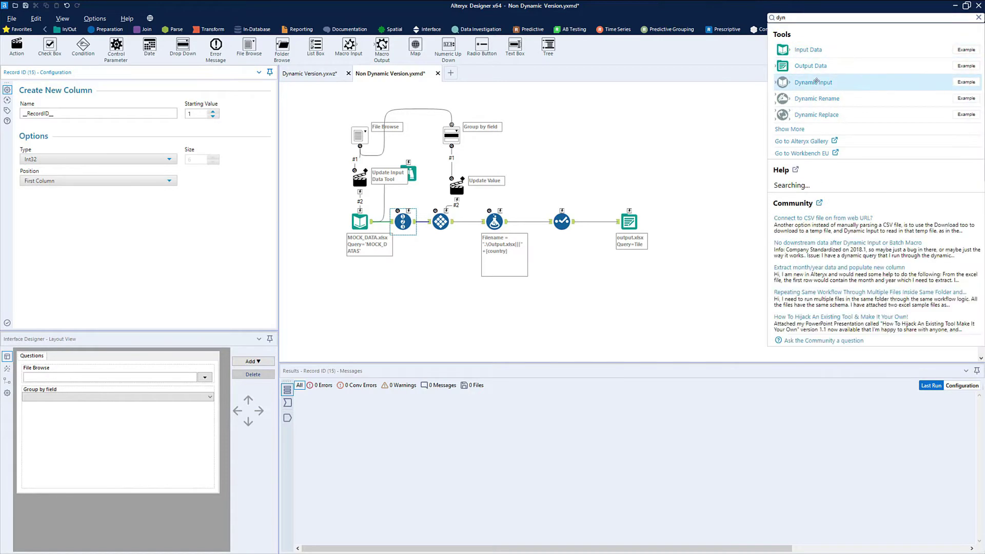
{"action": "type", "text": "amic se"}
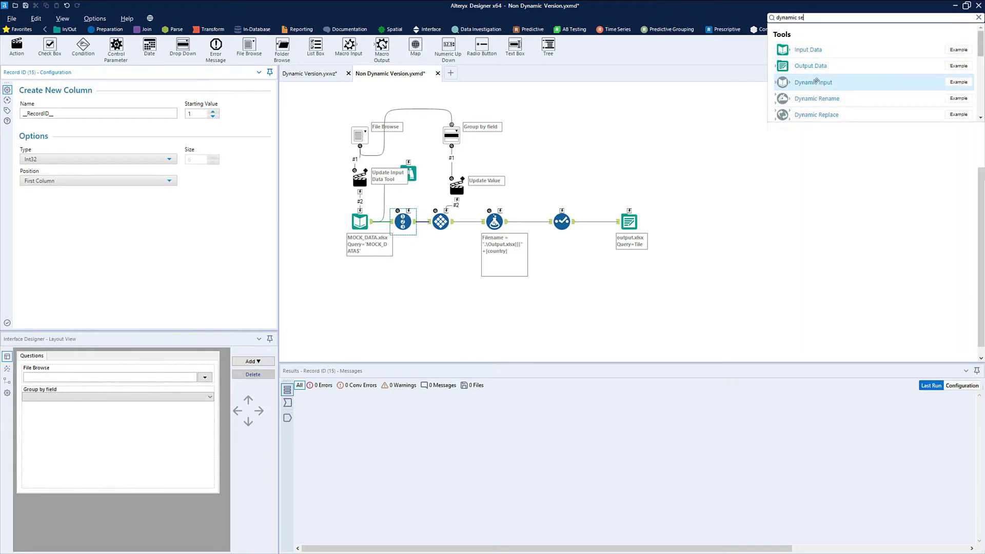
{"action": "left_click_drag", "start_coordinate": [814, 65], "coordinate": [441, 270]}
{"action": "left_click_drag", "start_coordinate": [415, 221], "coordinate": [429, 270]}
{"action": "left_click", "coordinate": [436, 270]}
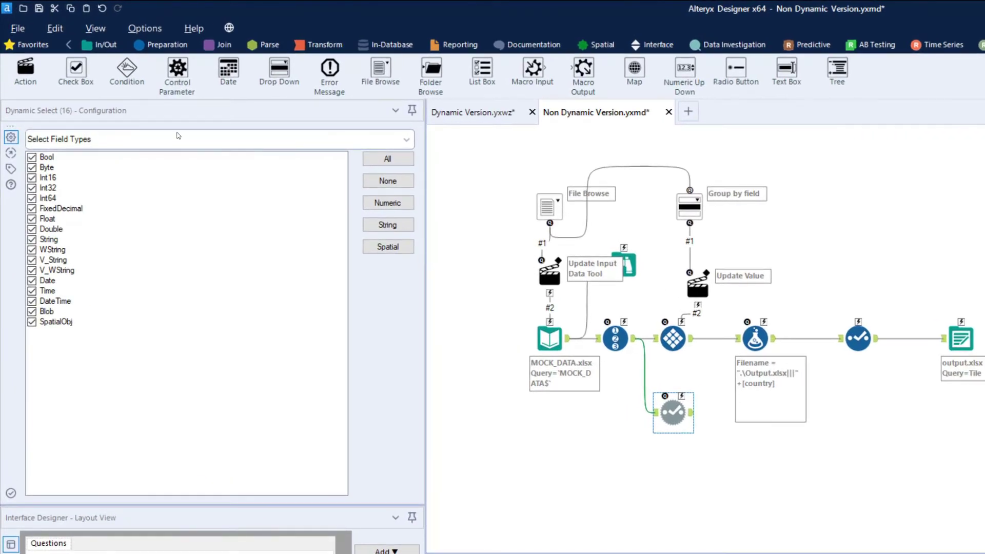
{"action": "left_click", "coordinate": [117, 91]}
{"action": "left_click", "coordinate": [164, 170]}
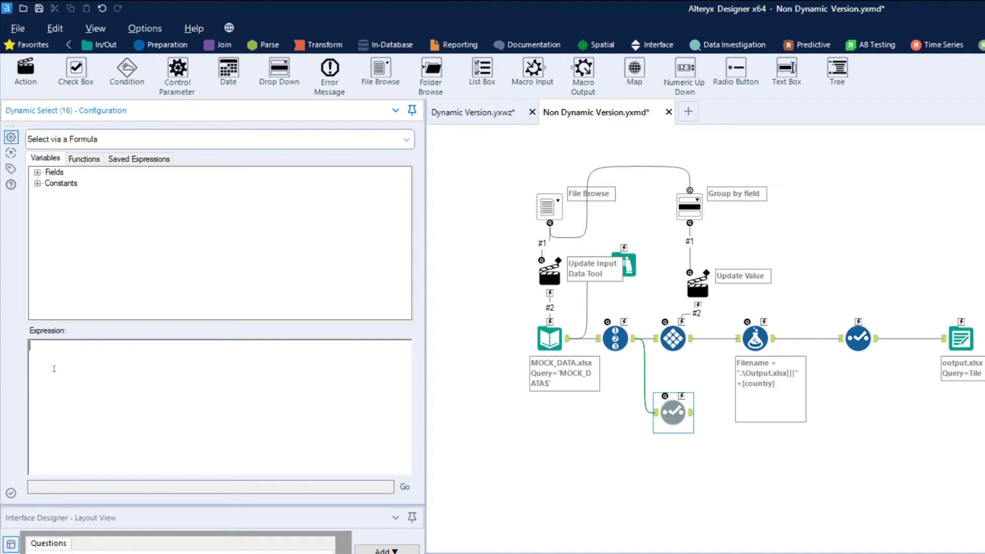
Write the selection formula [Name] = "__RecordID__" OR [Name] = in the Dynamic Select.
{"action": "type", "text": "[N"}
{"action": "key", "text": "BackSpace"}
{"action": "key", "text": "BackSpace"}
{"action": "left_click", "coordinate": [37, 173]}
{"action": "left_click", "coordinate": [65, 183]}
{"action": "double_click", "coordinate": [65, 184]}
{"action": "type", "text": "="}
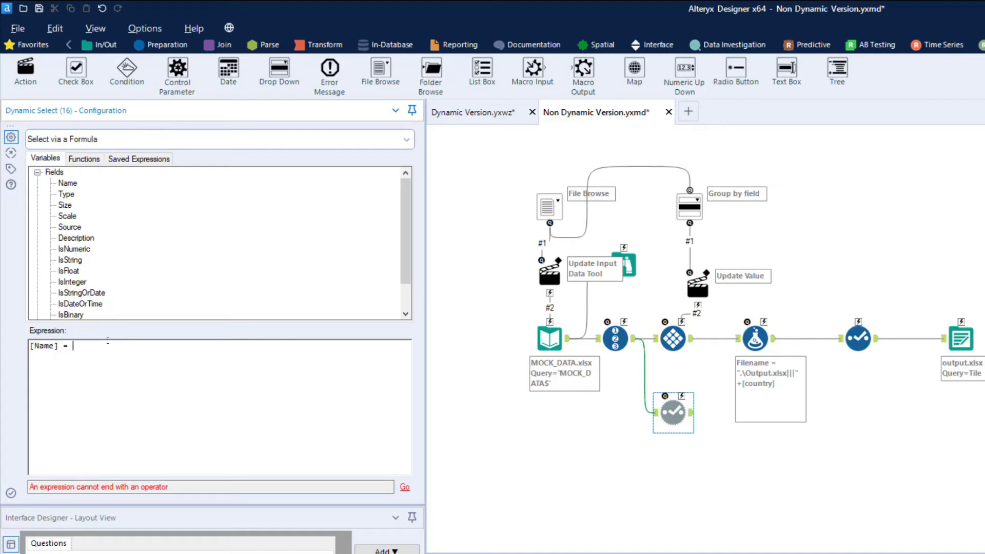
{"action": "type", "text": " \""}
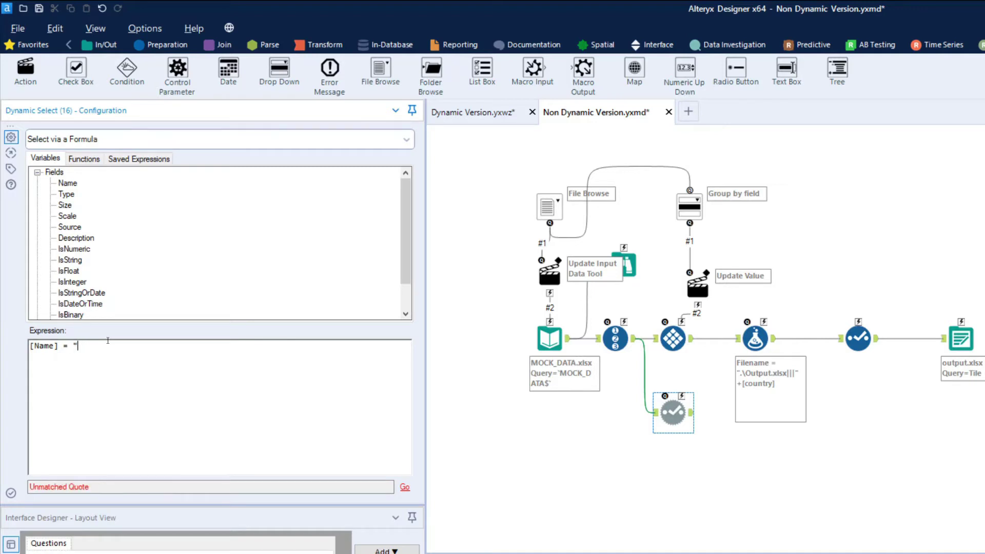
{"action": "type", "text": "--__RecordID"}
{"action": "left_click", "coordinate": [605, 331]}
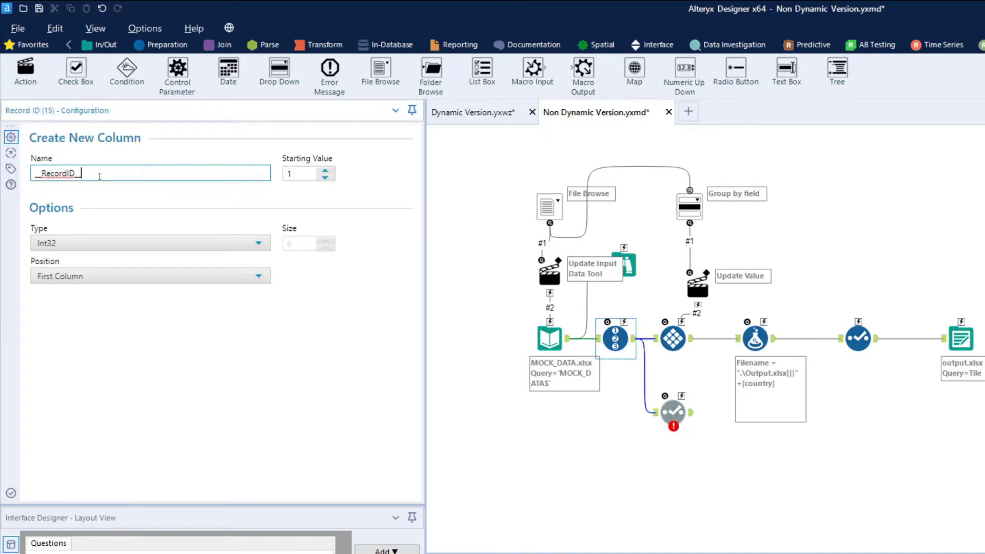
{"action": "double_click", "coordinate": [237, 169]}
{"action": "left_click", "coordinate": [672, 412]}
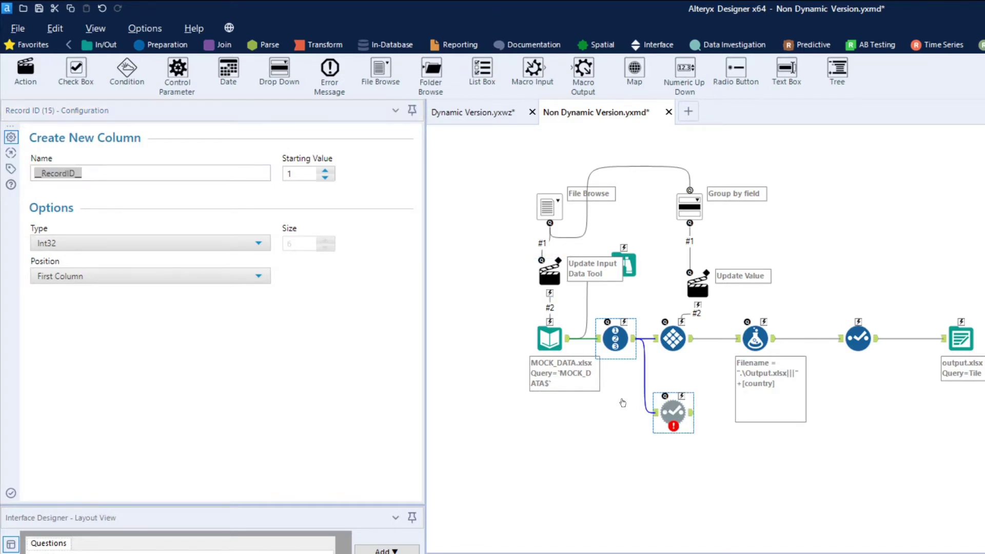
{"action": "left_click_drag", "start_coordinate": [127, 346], "coordinate": [80, 349]}
{"action": "type", "text": "\"__RecordID__"}
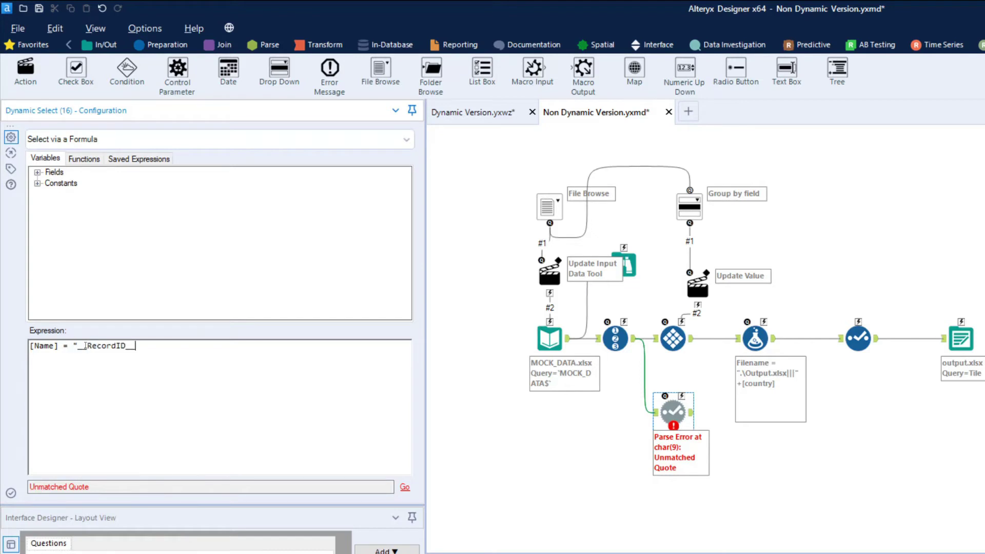
{"action": "type", "text": "\" OR "}
{"action": "type", "text": "["}
{"action": "type", "text": "Name] ="}
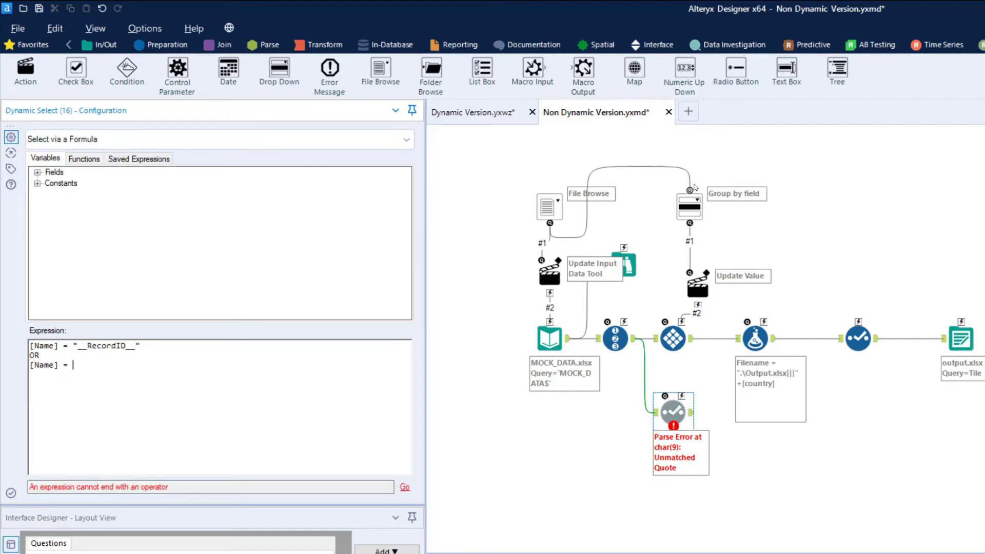
Connect the Group by field drop-down to the Dynamic Select and end its formula with [#1].
{"action": "left_click", "coordinate": [699, 224]}
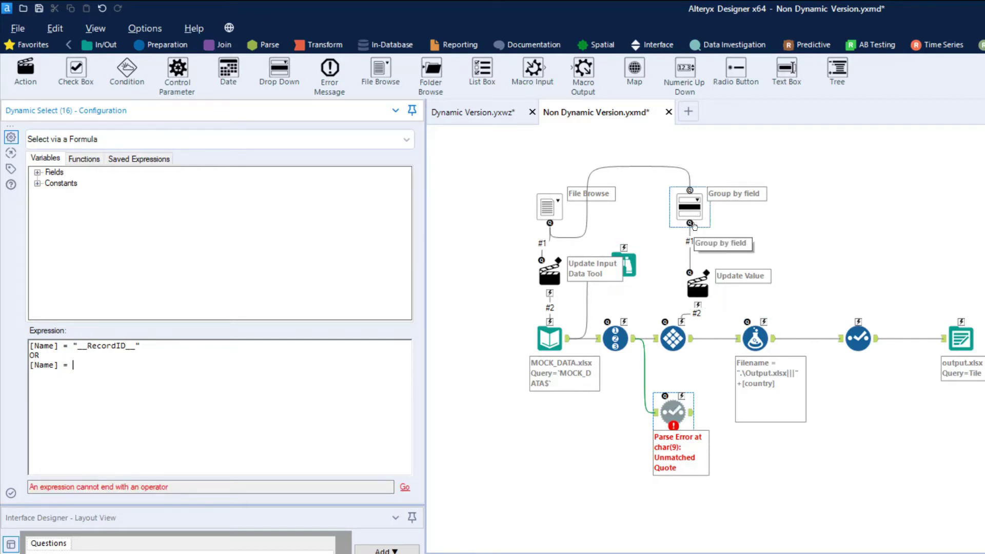
{"action": "left_click_drag", "start_coordinate": [690, 224], "coordinate": [667, 397]}
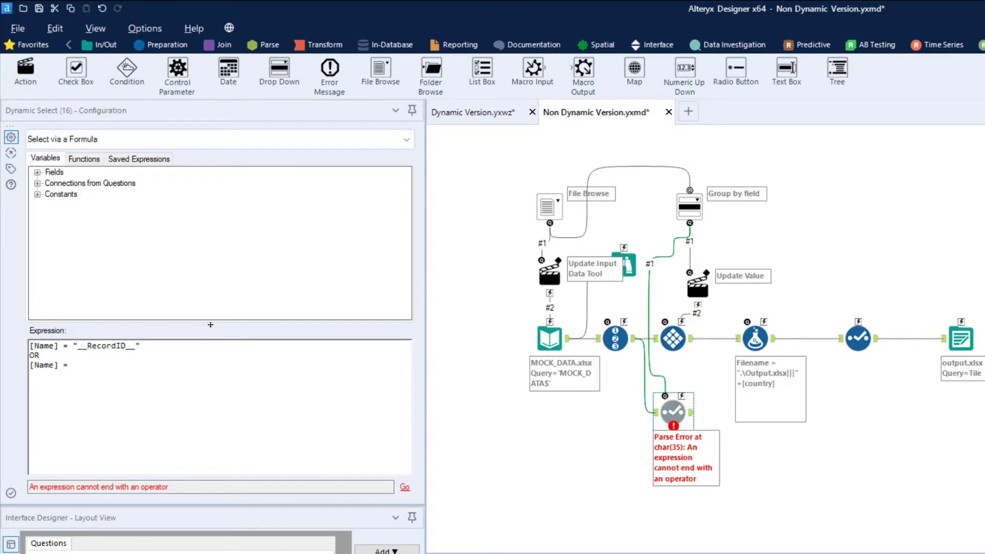
{"action": "left_click", "coordinate": [152, 377]}
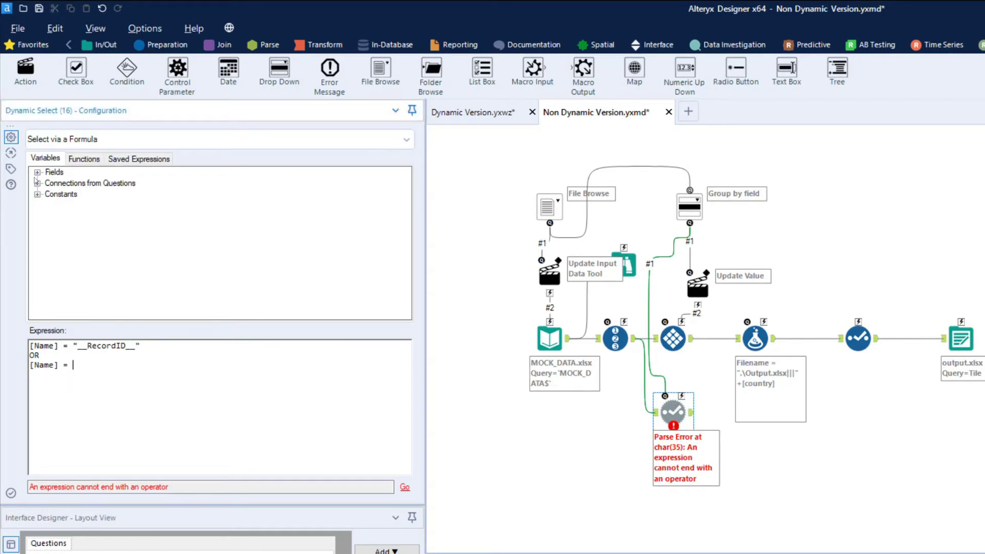
{"action": "left_click", "coordinate": [38, 183]}
{"action": "double_click", "coordinate": [65, 195]}
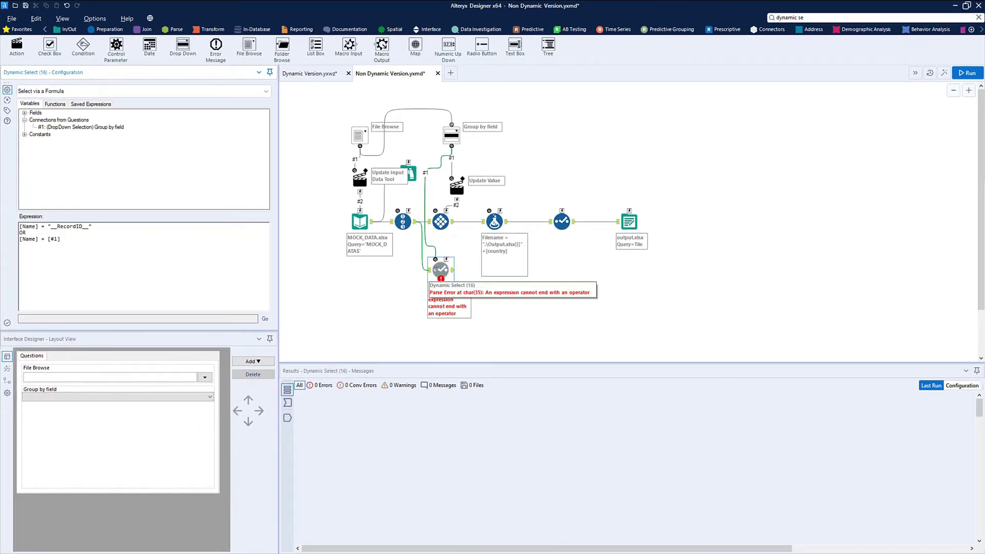
{"action": "left_click_drag", "start_coordinate": [431, 276], "coordinate": [437, 287]}
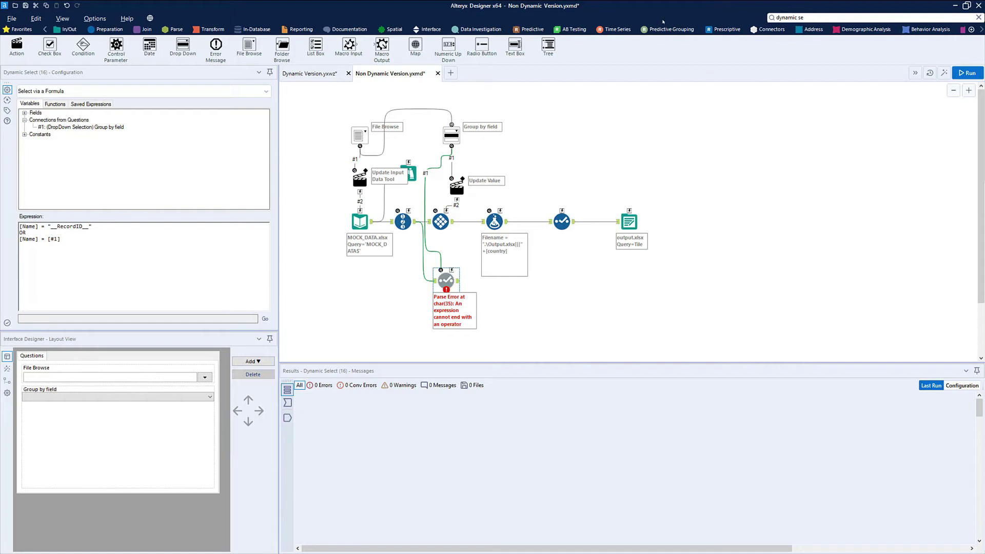
Place a Join tool near the Formula and shift the downstream tools right.
{"action": "left_click", "coordinate": [791, 17]}
{"action": "type", "text": "join"}
{"action": "left_click_drag", "start_coordinate": [820, 55], "coordinate": [474, 227]}
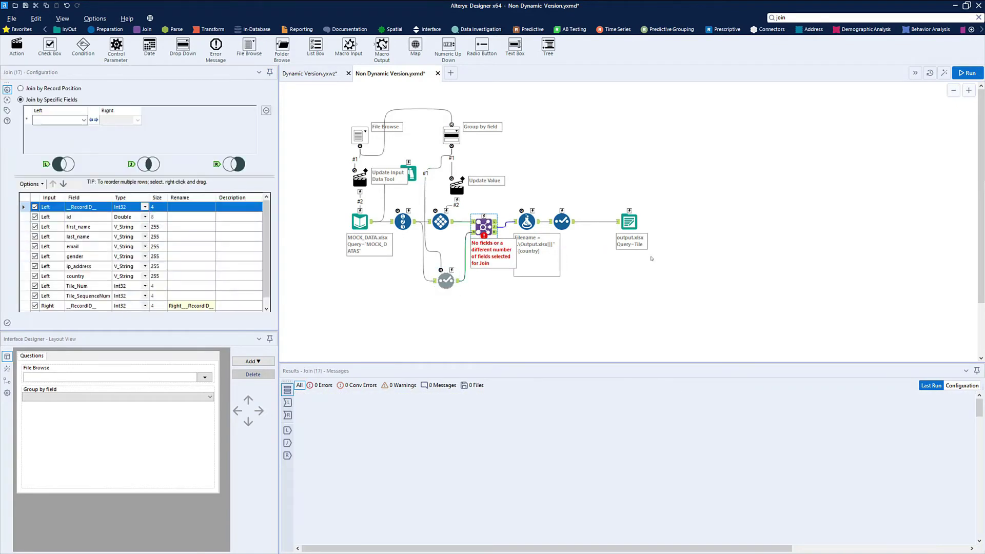
{"action": "left_click_drag", "start_coordinate": [650, 256], "coordinate": [617, 222]}
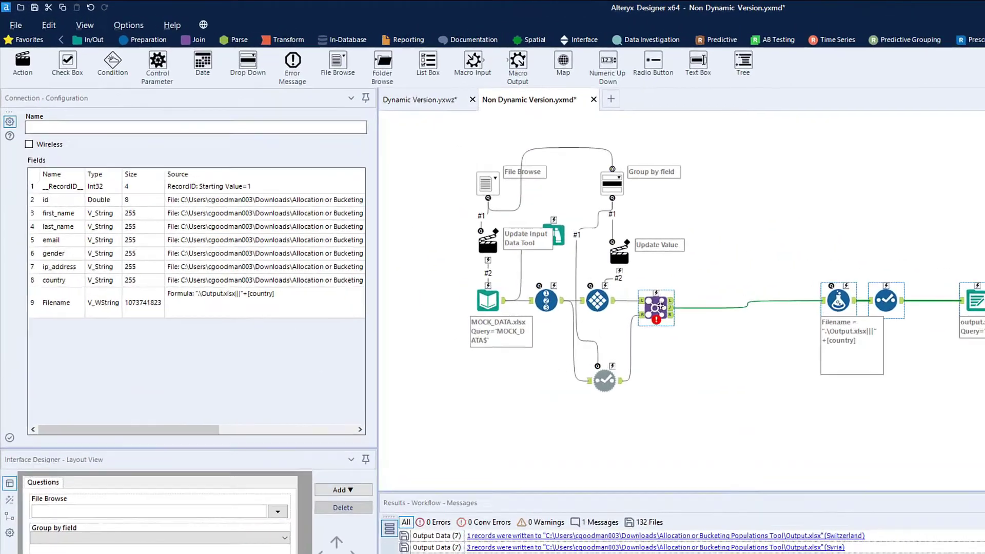
Join both inputs on __RecordID__ and drop the right-side __RecordID__ field.
{"action": "left_click", "coordinate": [661, 306]}
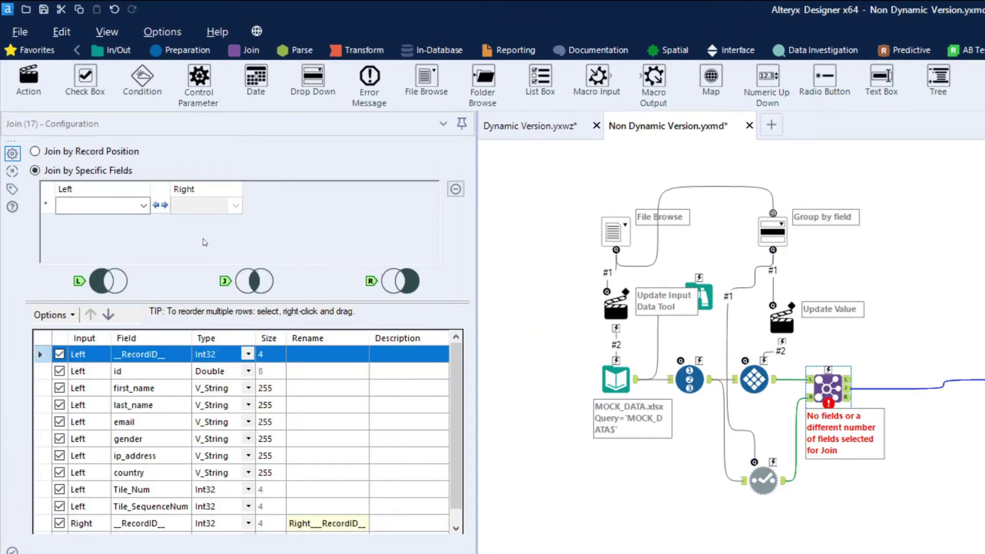
{"action": "left_click", "coordinate": [143, 205]}
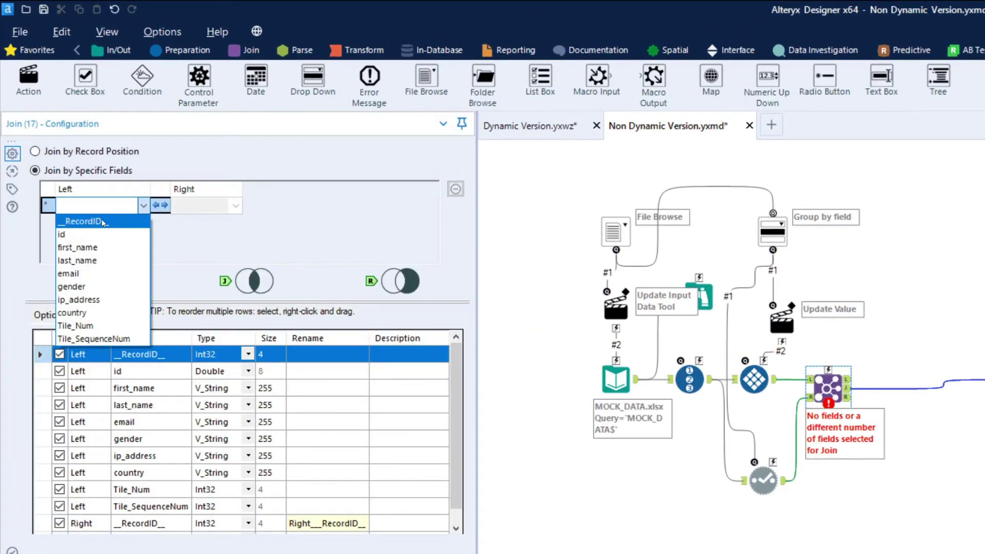
{"action": "left_click", "coordinate": [143, 221]}
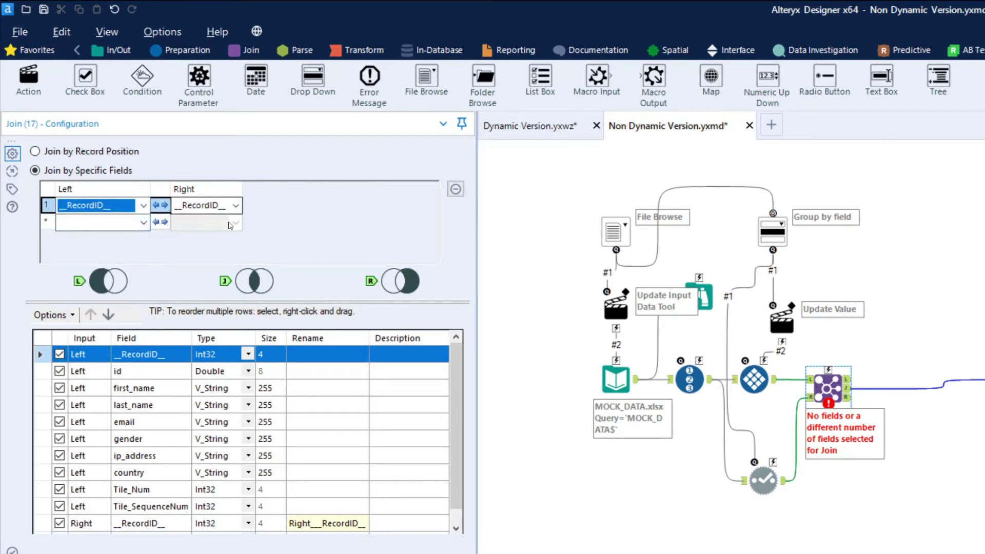
{"action": "scroll", "coordinate": [454, 411], "scroll_direction": "down", "scroll_amount": 1}
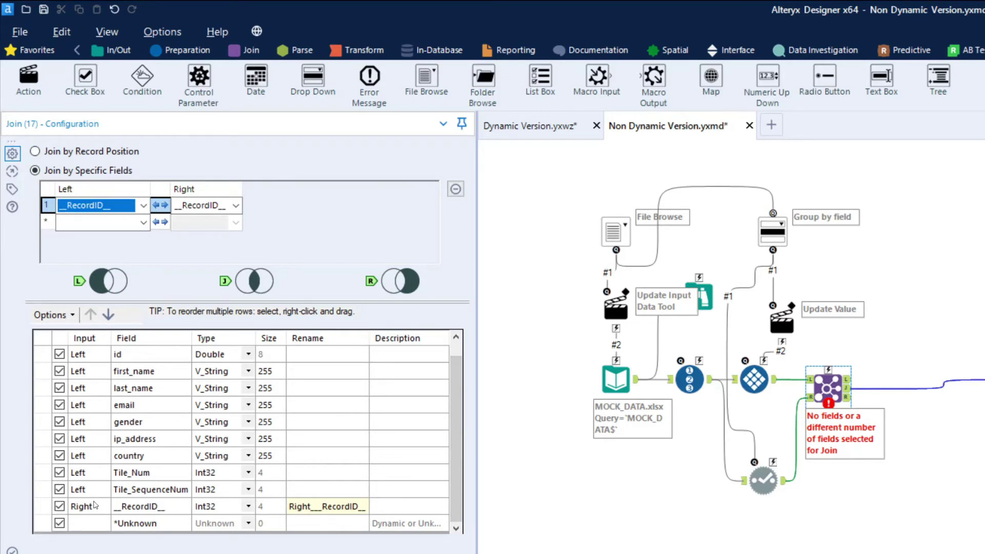
{"action": "left_click", "coordinate": [61, 508]}
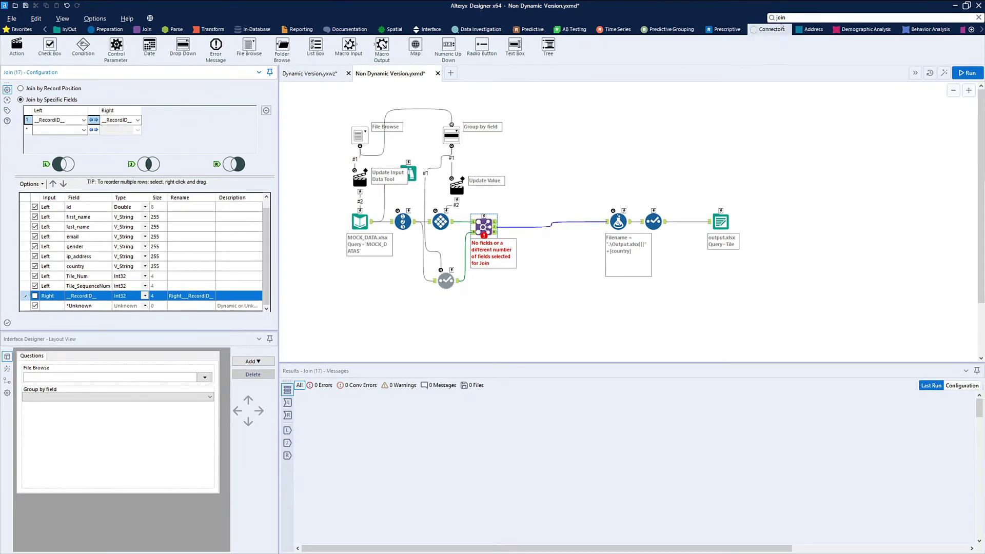
Insert a Dynamic Rename between the Join and Formula, applying it to all fields.
{"action": "left_click", "coordinate": [779, 18]}
{"action": "type", "text": "dyn"}
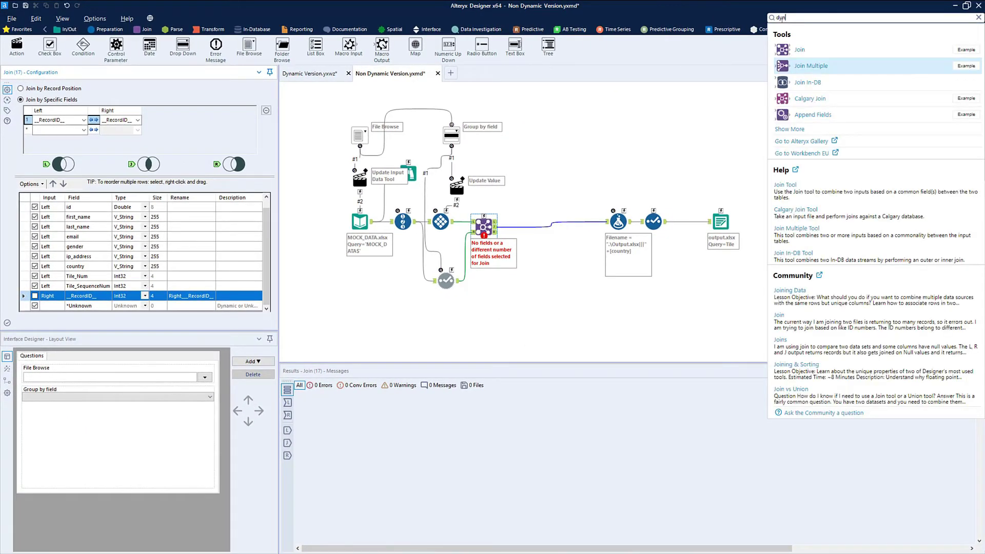
{"action": "left_click_drag", "start_coordinate": [817, 98], "coordinate": [524, 231]}
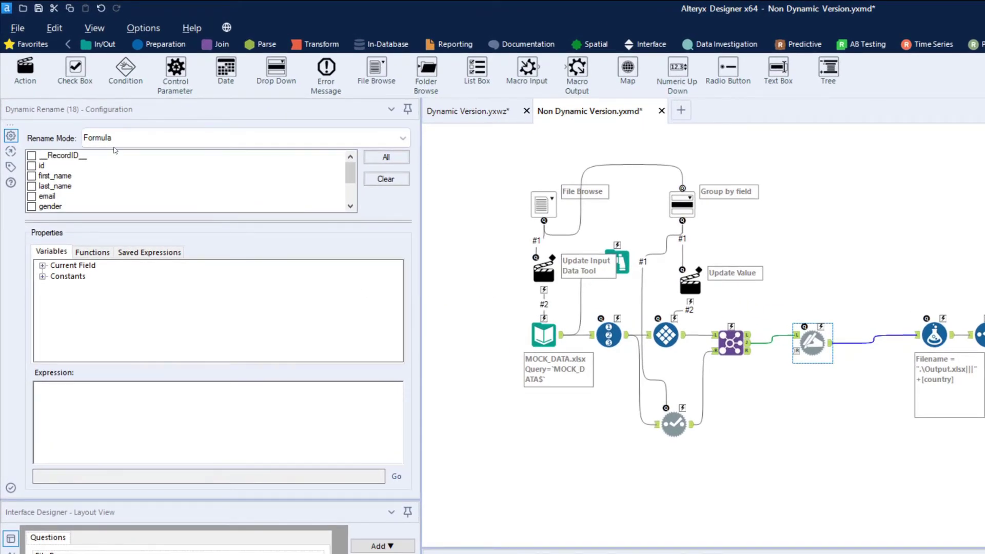
{"action": "left_click", "coordinate": [385, 157]}
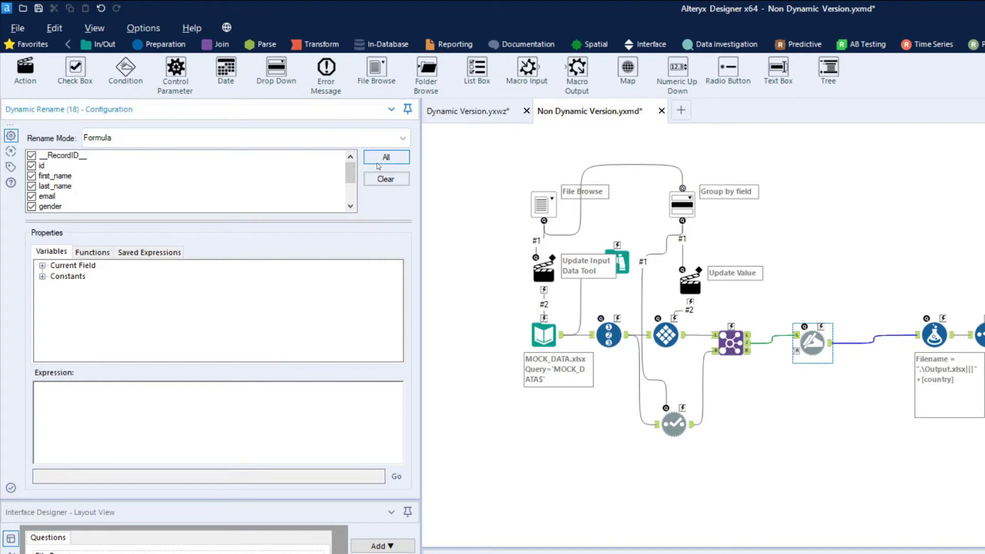
{"action": "scroll", "coordinate": [350, 207], "scroll_direction": "down", "scroll_amount": 2}
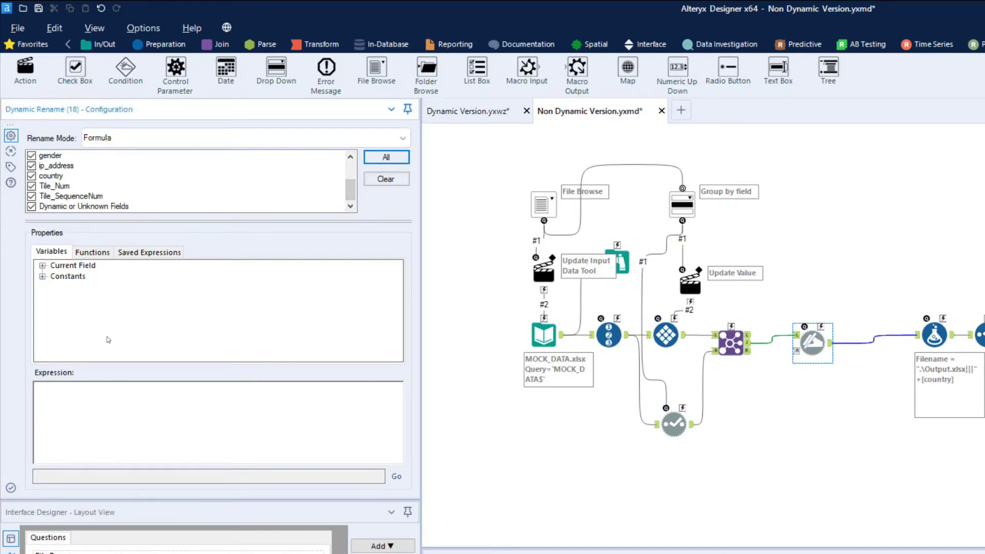
Enter the rename expression IF startswith([_CurrentField_],"Right_") THEN "__Suffix__" ELSE [_CurrentField_] ENDIF.
{"action": "left_click", "coordinate": [95, 389]}
{"action": "type", "text": "IF strat"}
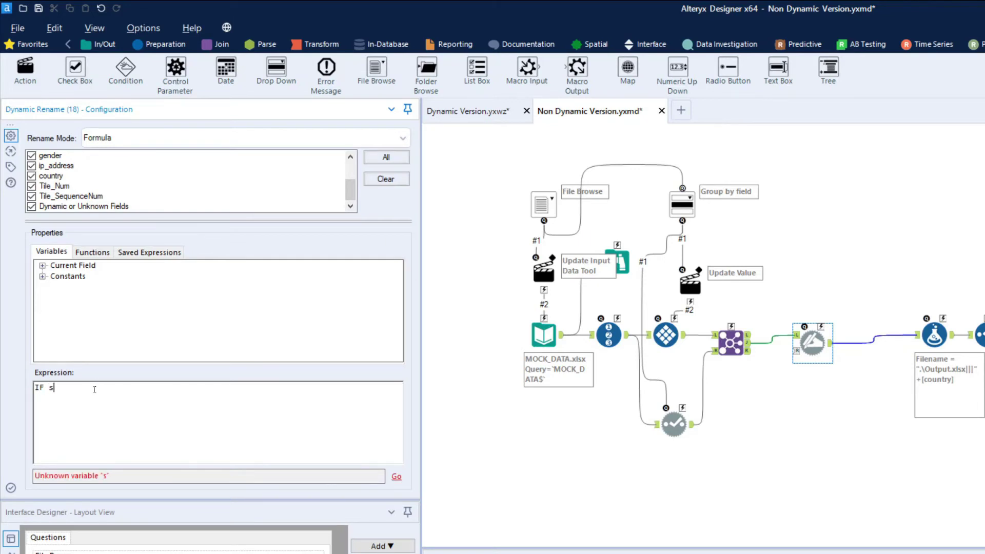
{"action": "key", "text": "BackSpace"}
{"action": "key", "text": "BackSpace"}
{"action": "key", "text": "BackSpace"}
{"action": "type", "text": "artswith("}
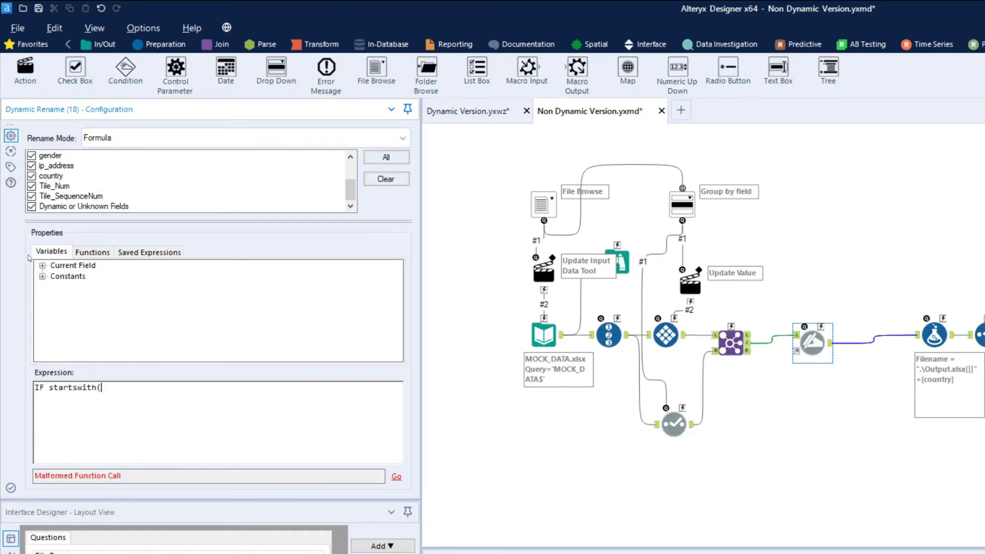
{"action": "left_click", "coordinate": [43, 266]}
{"action": "double_click", "coordinate": [91, 277]}
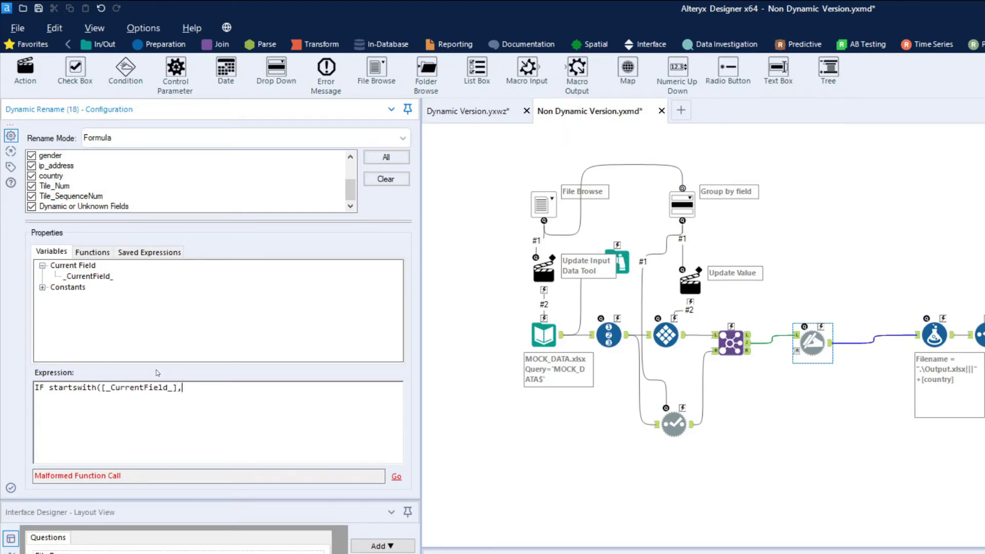
{"action": "type", "text": ",\"Right"}
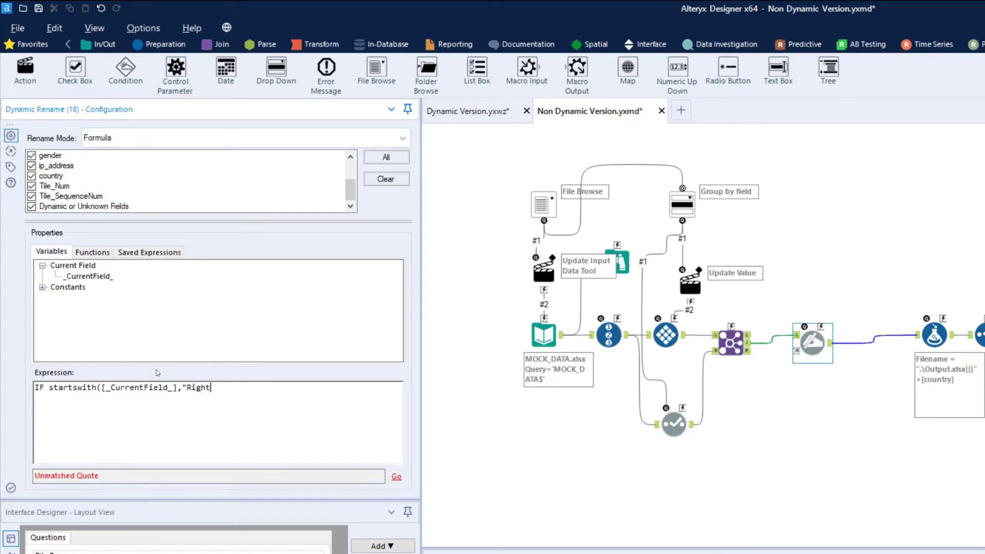
{"action": "type", "text": "_\""}
{"action": "type", "text": ")"}
{"action": "type", "text": " THE"}
{"action": "type", "text": "N \""}
{"action": "type", "text": "__"}
{"action": "type", "text": "Suffix"}
{"action": "type", "text": "__\" "}
{"action": "type", "text": "ELSE"}
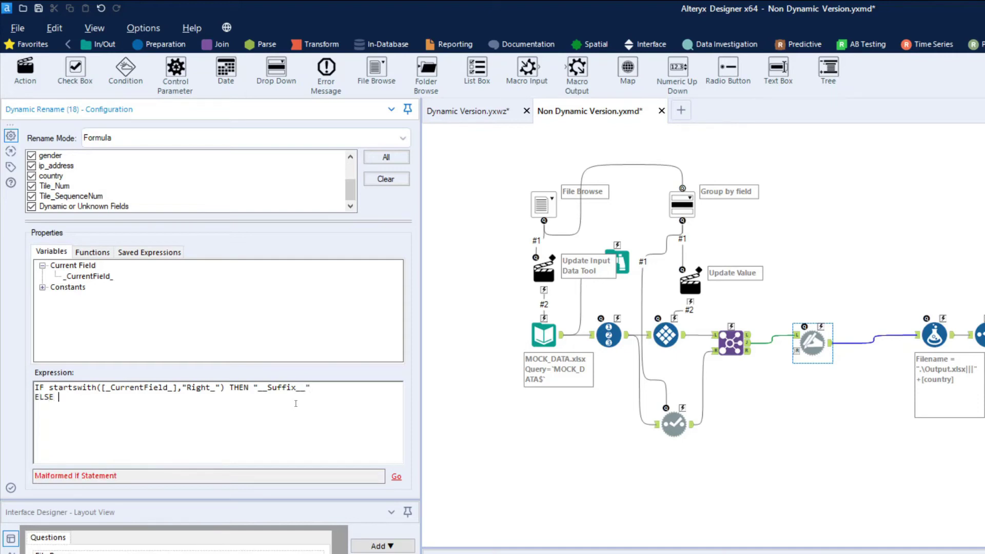
{"action": "left_click_drag", "start_coordinate": [103, 277], "coordinate": [136, 393]}
{"action": "type", "text": "ENDIF"}
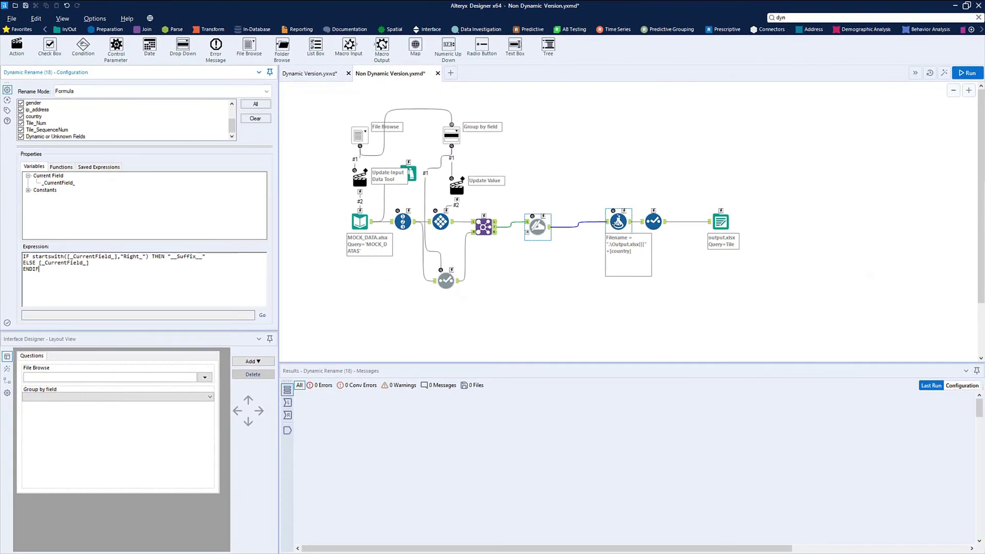
{"action": "left_click", "coordinate": [616, 224]}
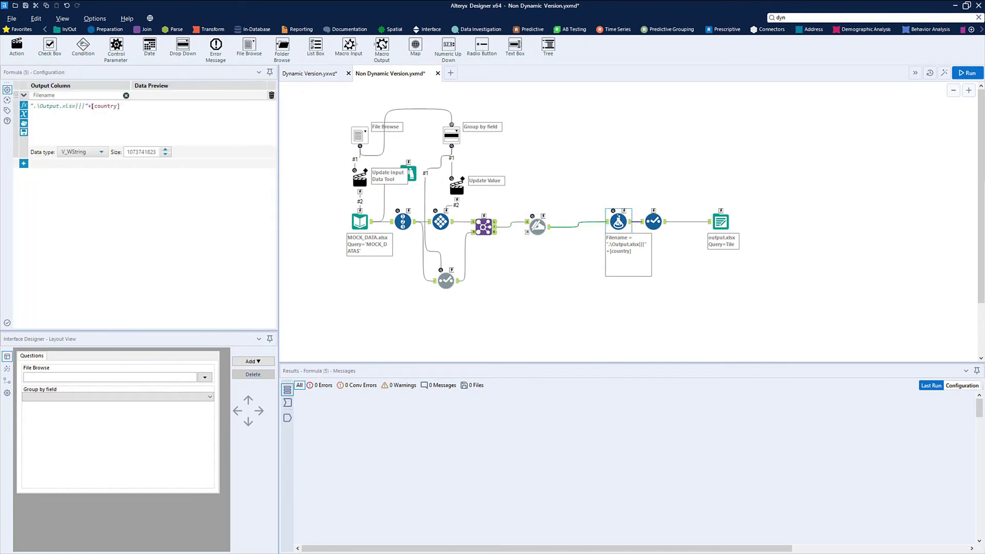
Replace [country] with [__Suffix__] in the Formula's Filename expression.
{"action": "left_click_drag", "start_coordinate": [130, 107], "coordinate": [102, 105]}
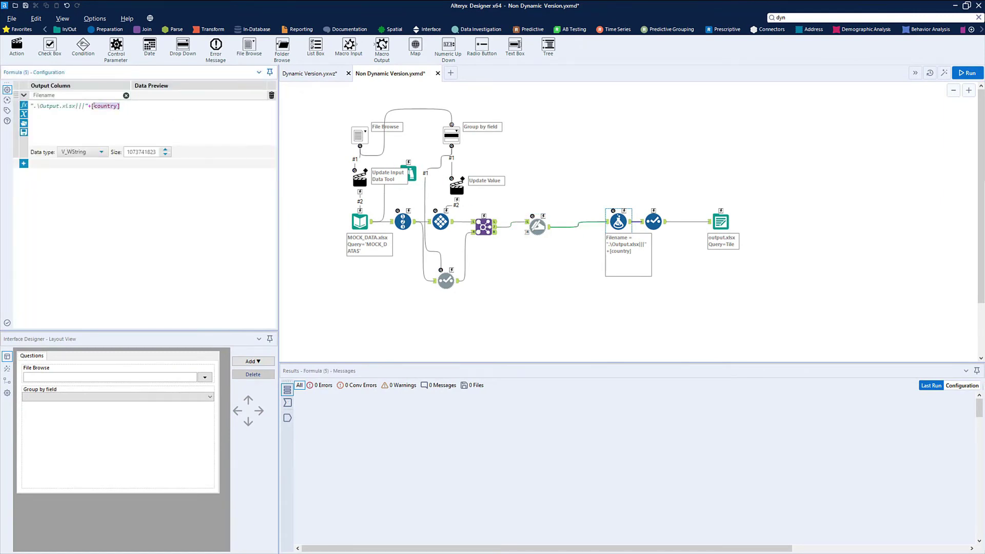
{"action": "type", "text": "[_"}
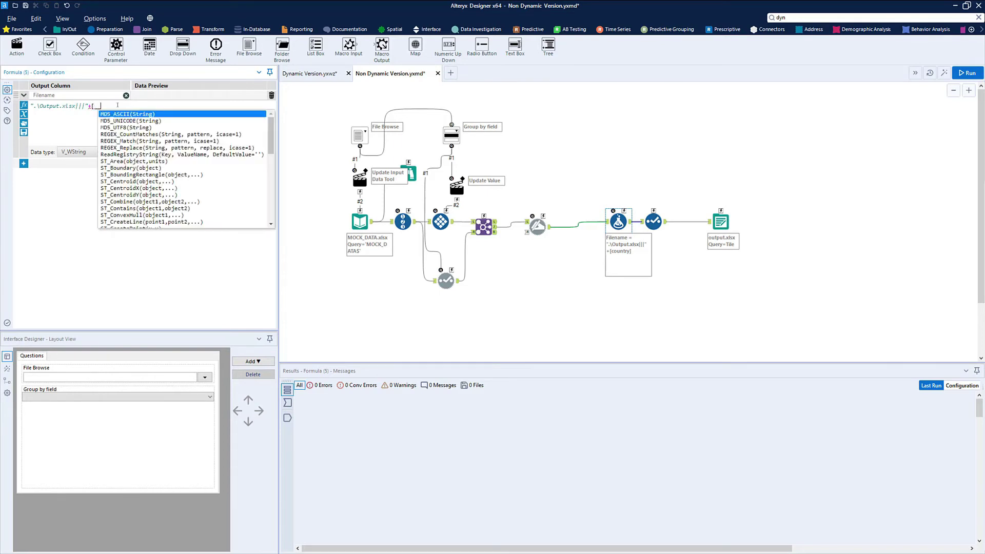
{"action": "type", "text": "_Suffix__"}
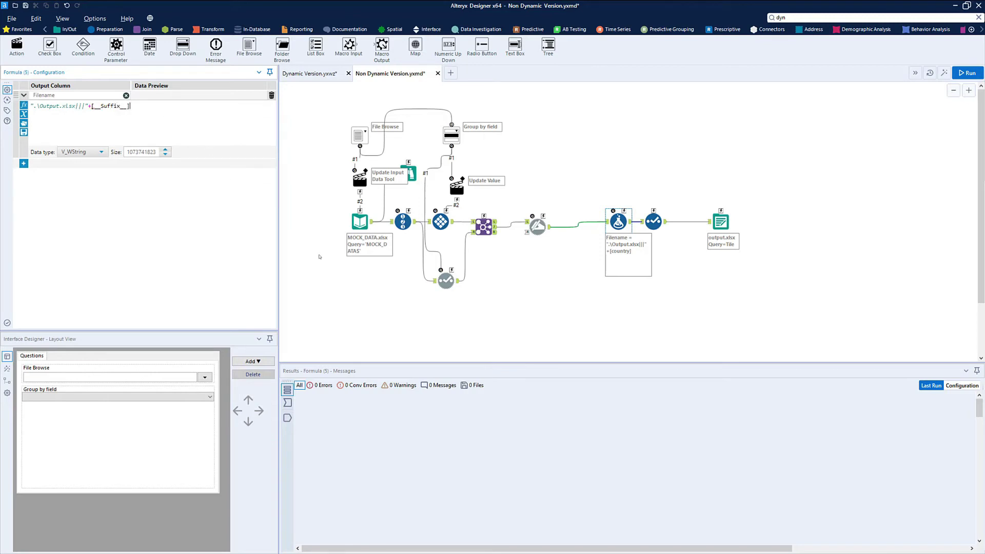
{"action": "left_click", "coordinate": [320, 272]}
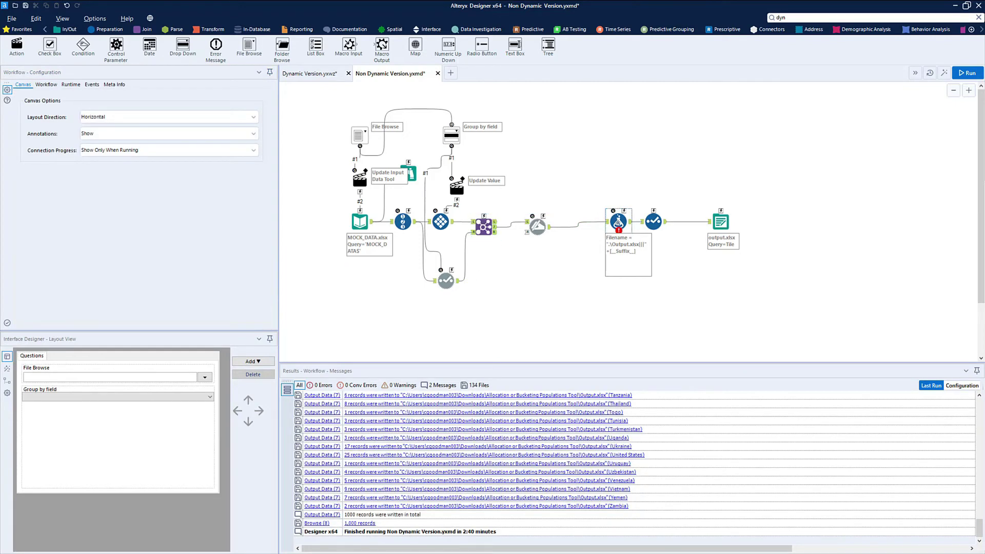
Run the workflow and view the Dynamic Rename output to investigate the unknown __Suffix__ error.
{"action": "left_click_drag", "start_coordinate": [617, 222], "coordinate": [596, 226]}
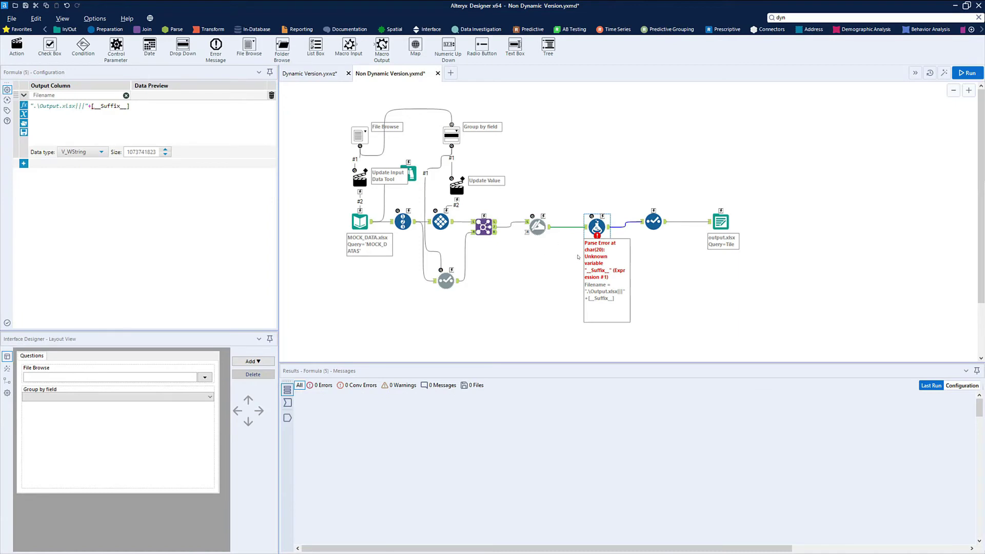
{"action": "left_click", "coordinate": [972, 74]}
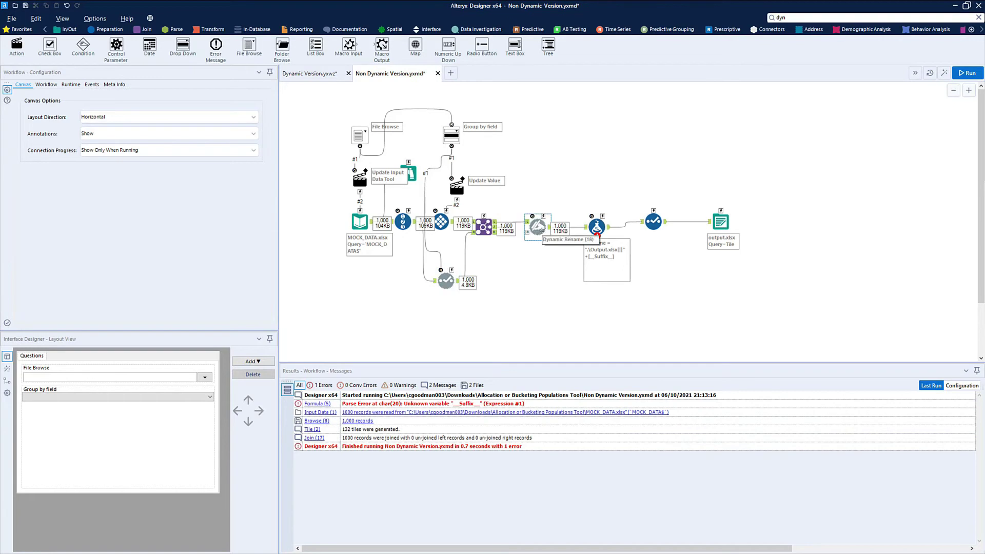
{"action": "left_click", "coordinate": [538, 227]}
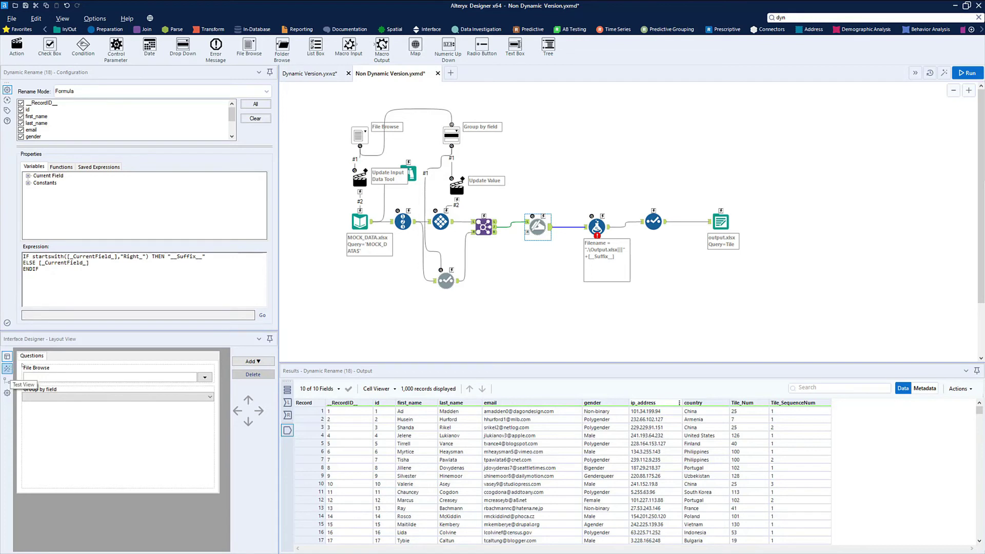
Switch Interface Designer to Test View and pick MOCK_DATA (1).xlsx as the input file.
{"action": "left_click", "coordinate": [103, 21]}
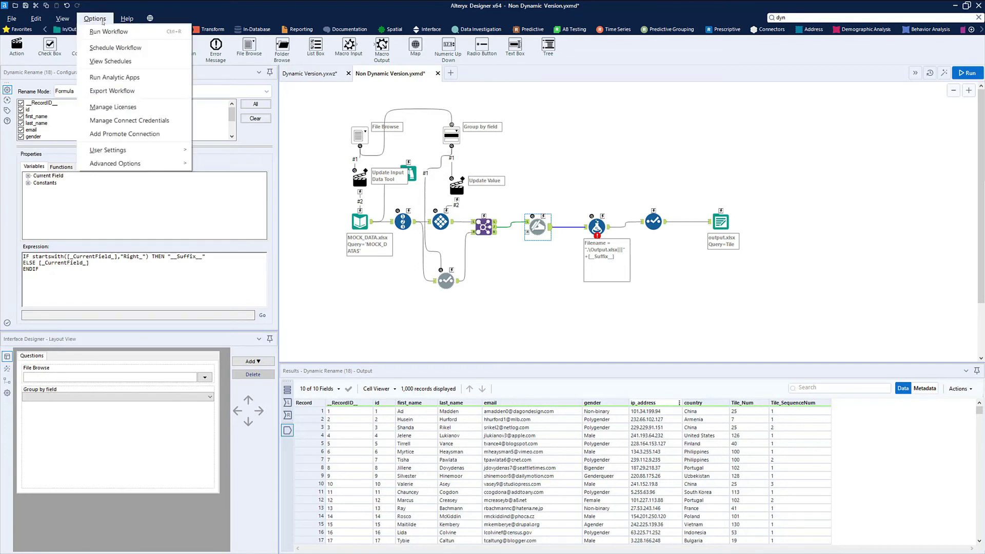
{"action": "left_click", "coordinate": [62, 18]}
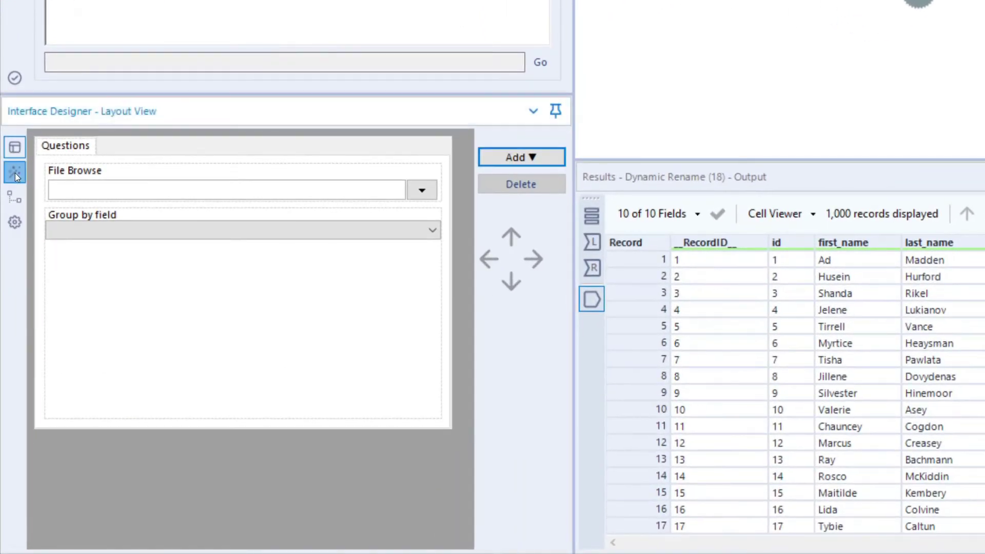
{"action": "left_click", "coordinate": [8, 362]}
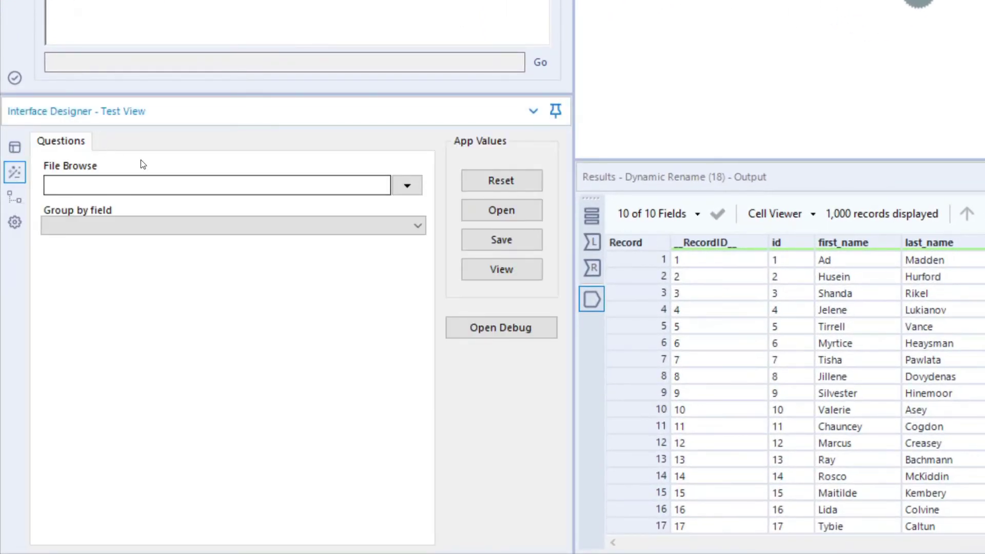
{"action": "left_click", "coordinate": [413, 193]}
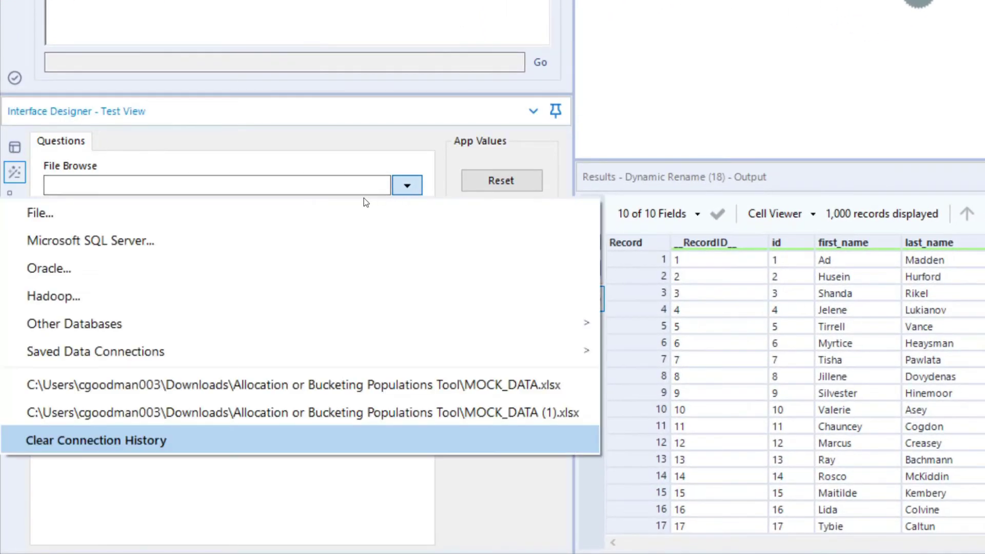
{"action": "left_click", "coordinate": [359, 209]}
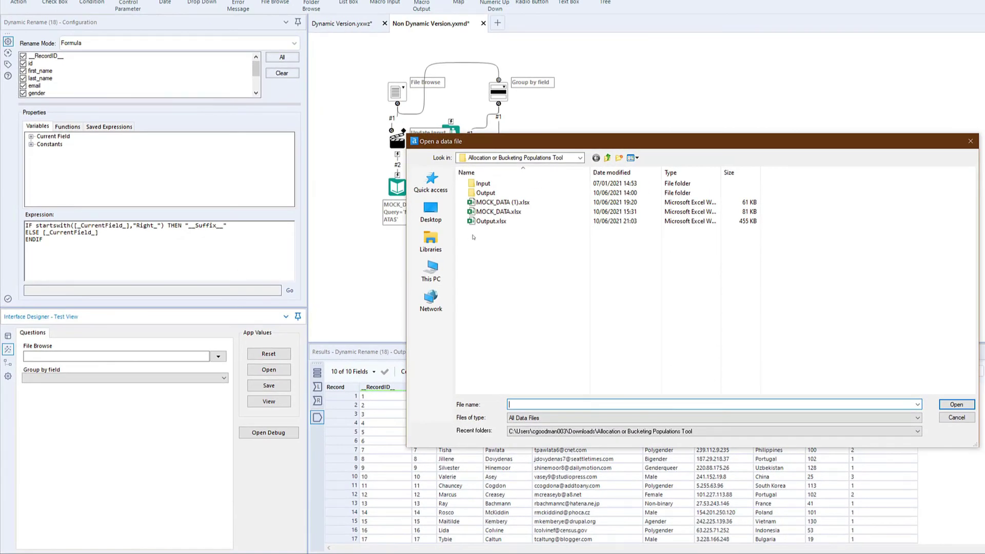
{"action": "left_click", "coordinate": [495, 203]}
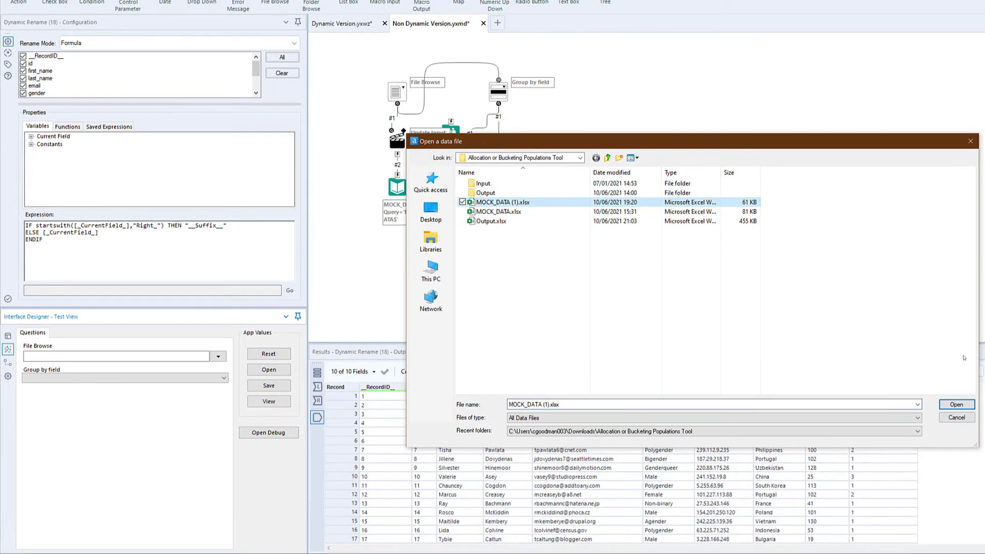
{"action": "left_click", "coordinate": [962, 404]}
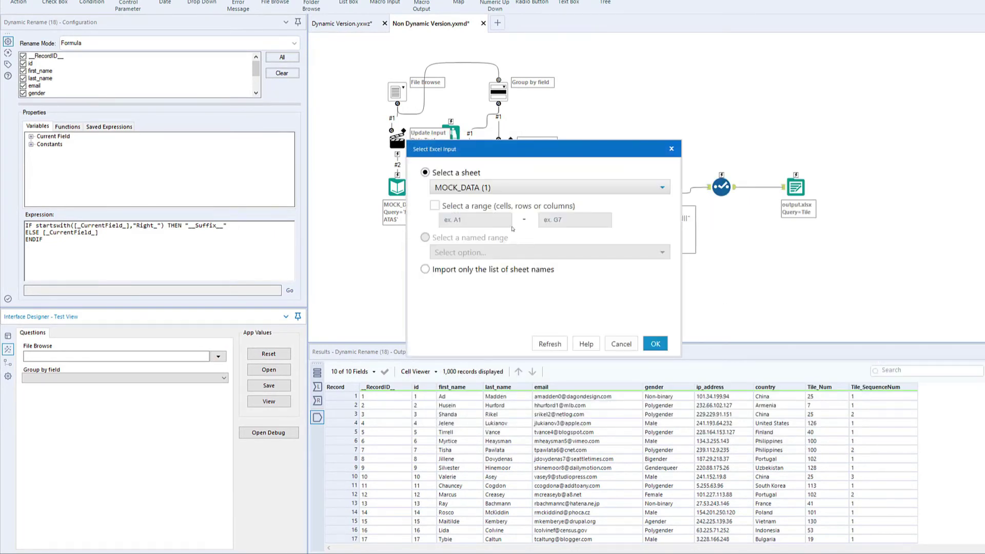
{"action": "left_click", "coordinate": [656, 344]}
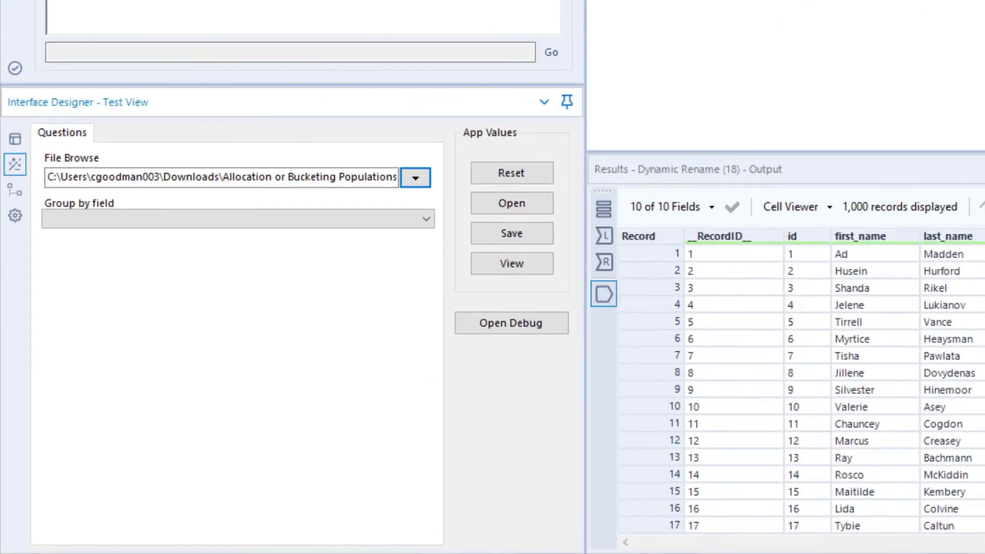
Choose car make as the group-by field and open the debug workflow.
{"action": "left_click", "coordinate": [349, 215]}
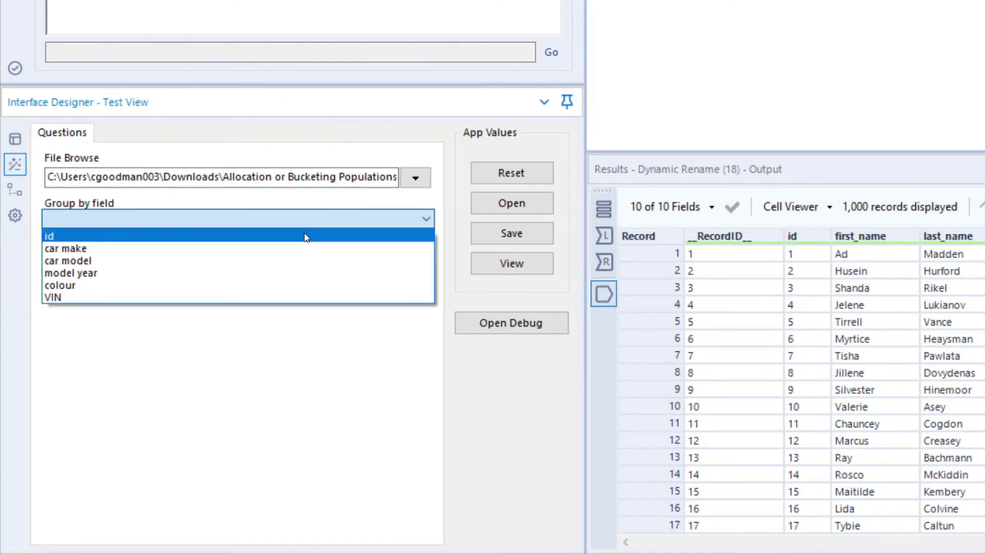
{"action": "left_click", "coordinate": [275, 248]}
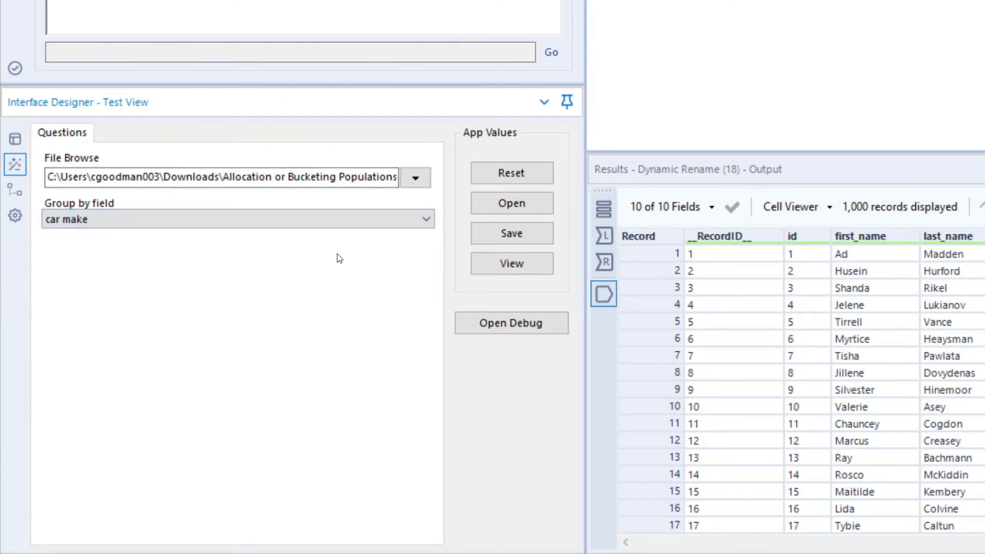
{"action": "left_click", "coordinate": [498, 327]}
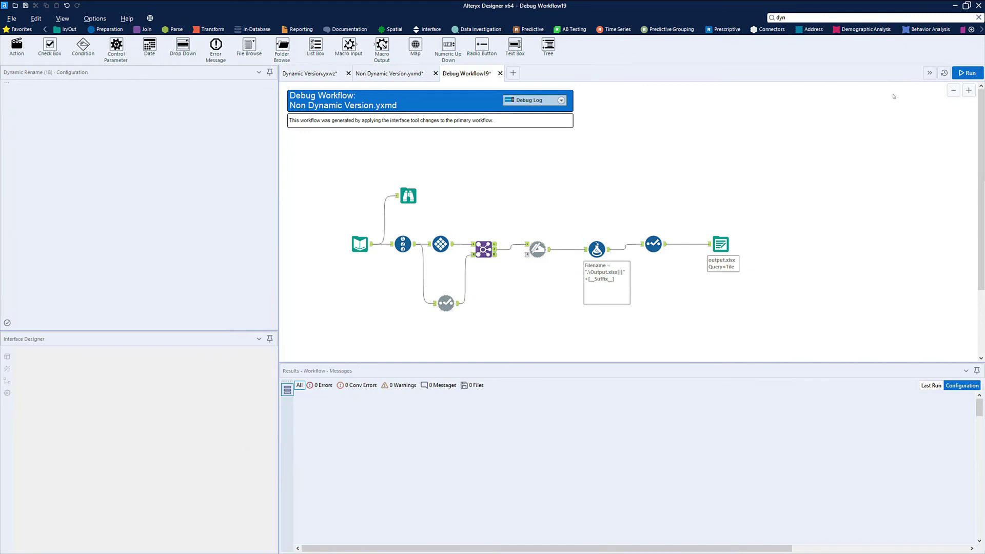
Run the debug workflow, stop it, and view the Select tool's __Suffix__ and Filename output.
{"action": "key", "text": "ctrl+r"}
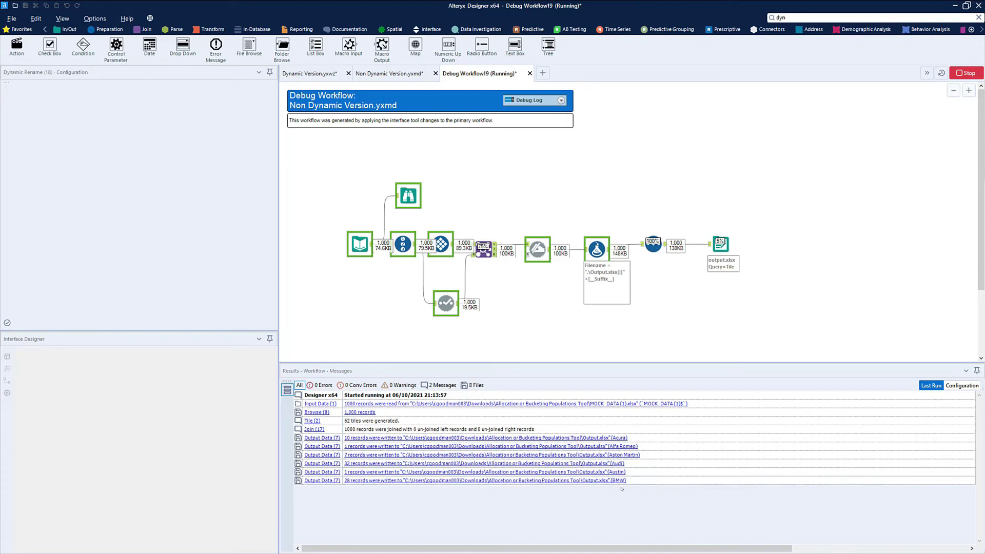
{"action": "left_click", "coordinate": [962, 73]}
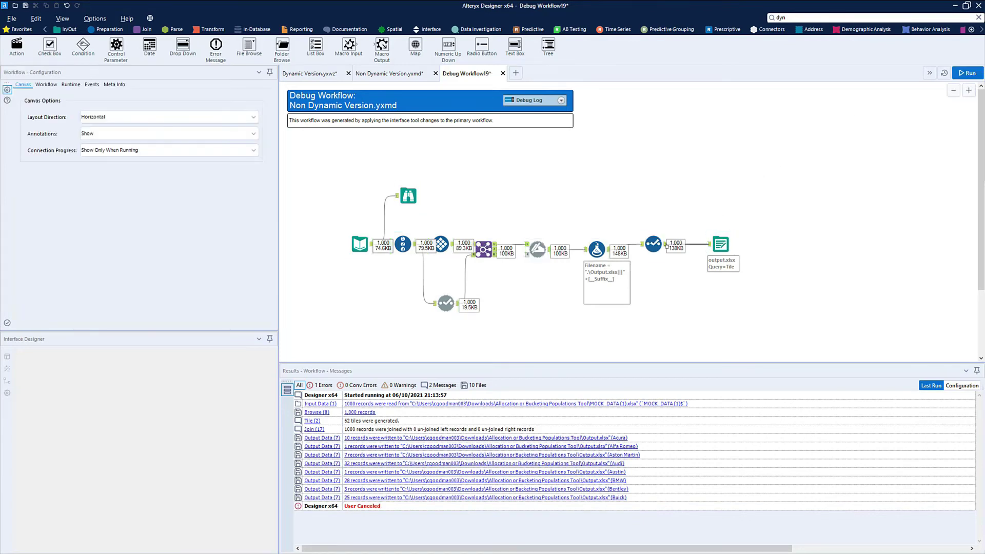
{"action": "left_click", "coordinate": [667, 244]}
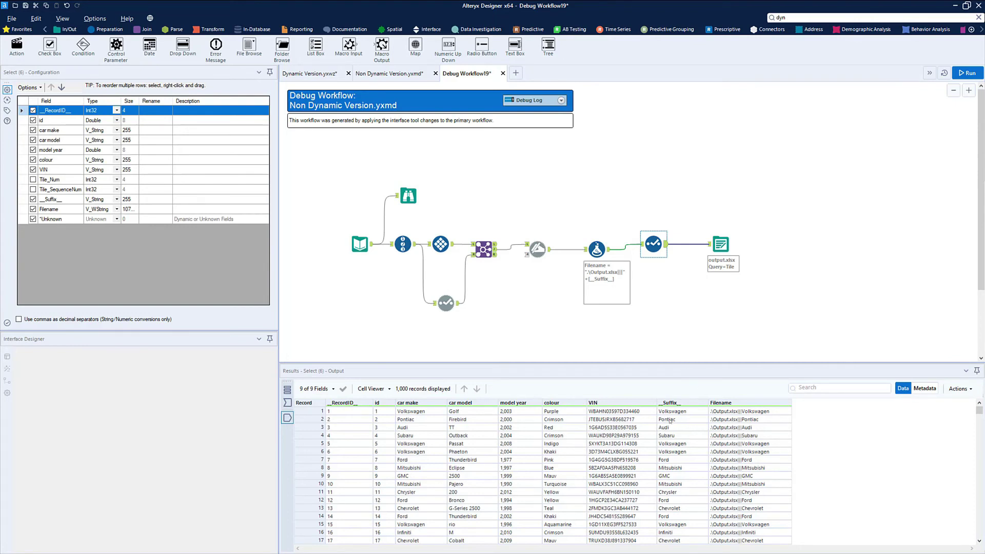
Switch from Alteryx Designer to the Excel Index Match example workbook.
{"action": "key", "text": "alt"}
{"action": "key", "text": "Escape"}
In Excel, open C1's field list showing id, car make, car model, model year, colour, VIN.
{"action": "key", "text": "alt+Tab"}
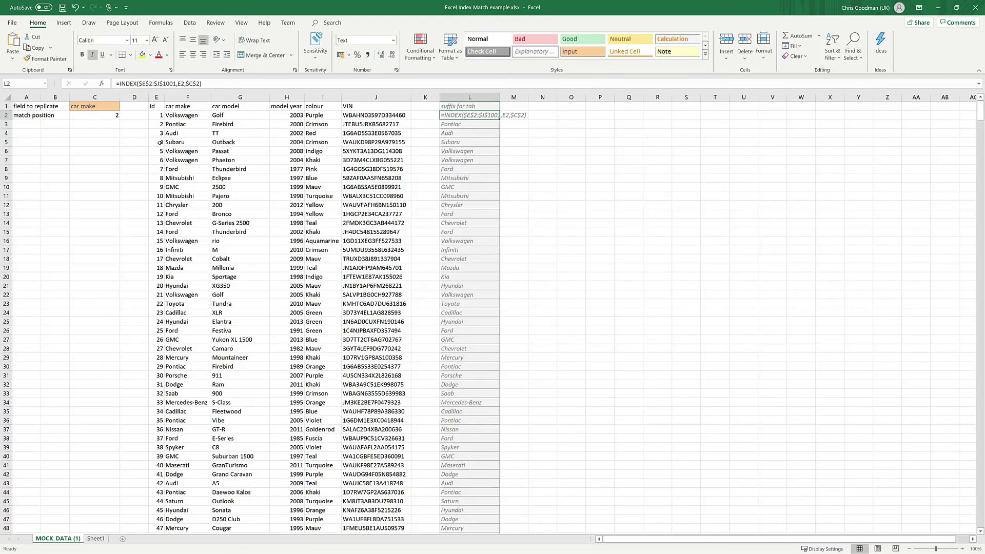
{"action": "left_click", "coordinate": [138, 142]}
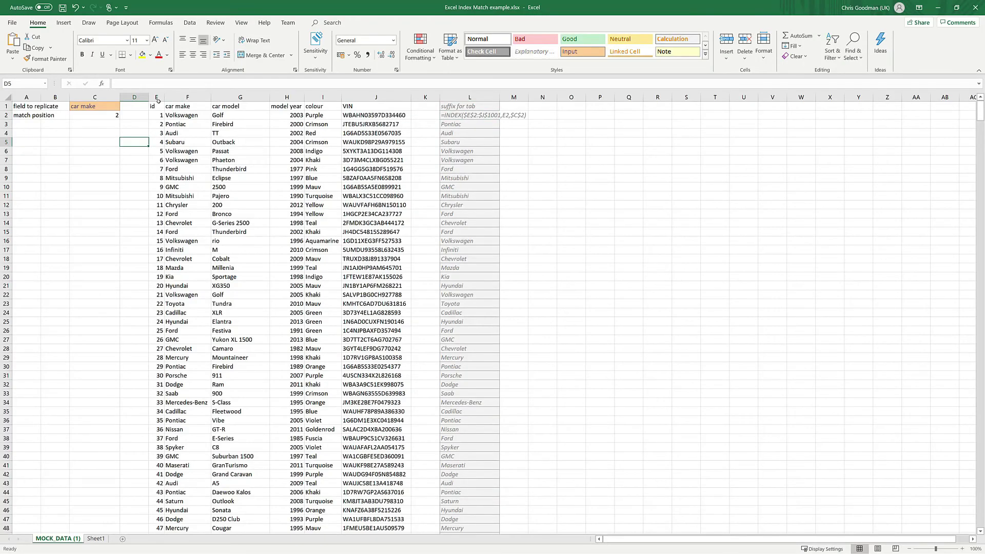
{"action": "left_click", "coordinate": [156, 97]}
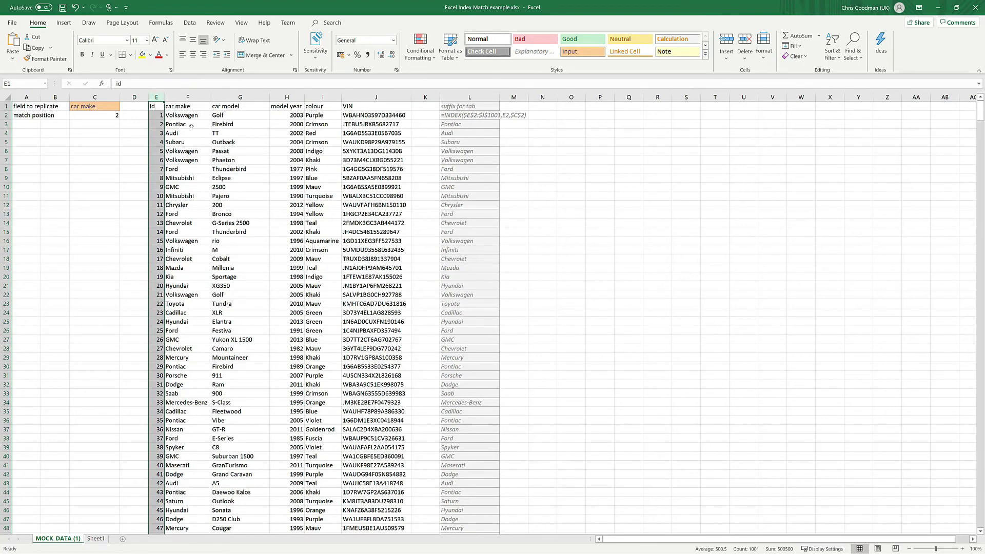
{"action": "left_click", "coordinate": [105, 131]}
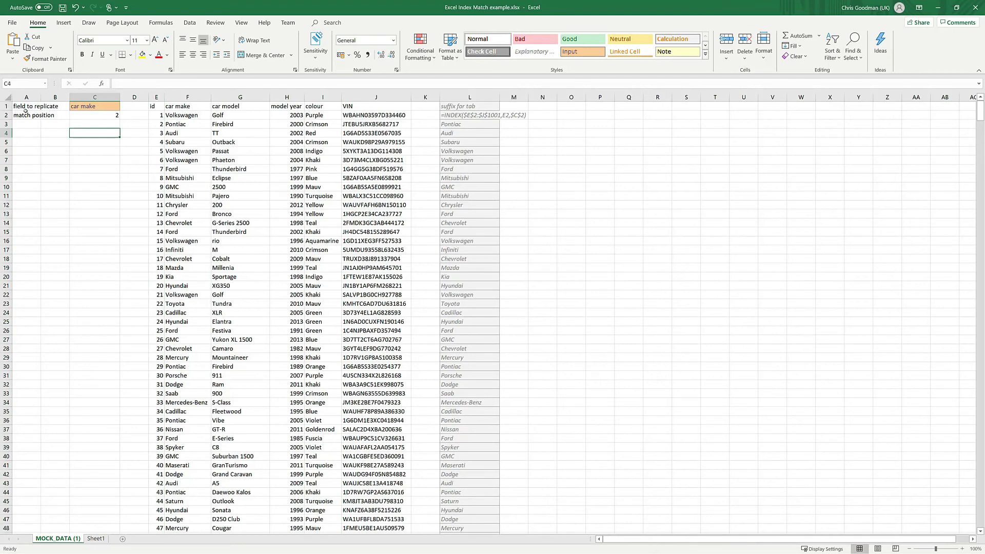
{"action": "left_click", "coordinate": [94, 109]}
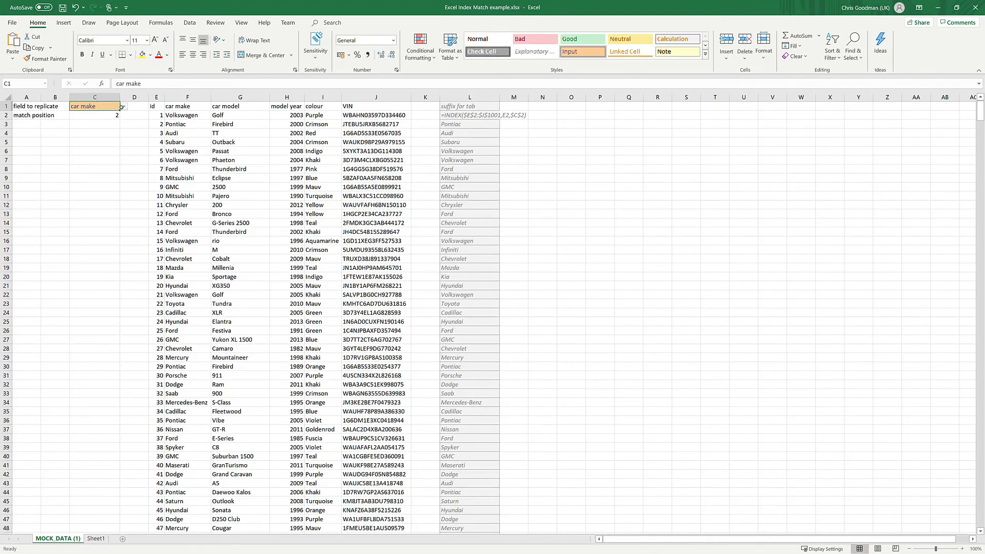
{"action": "left_click", "coordinate": [124, 108]}
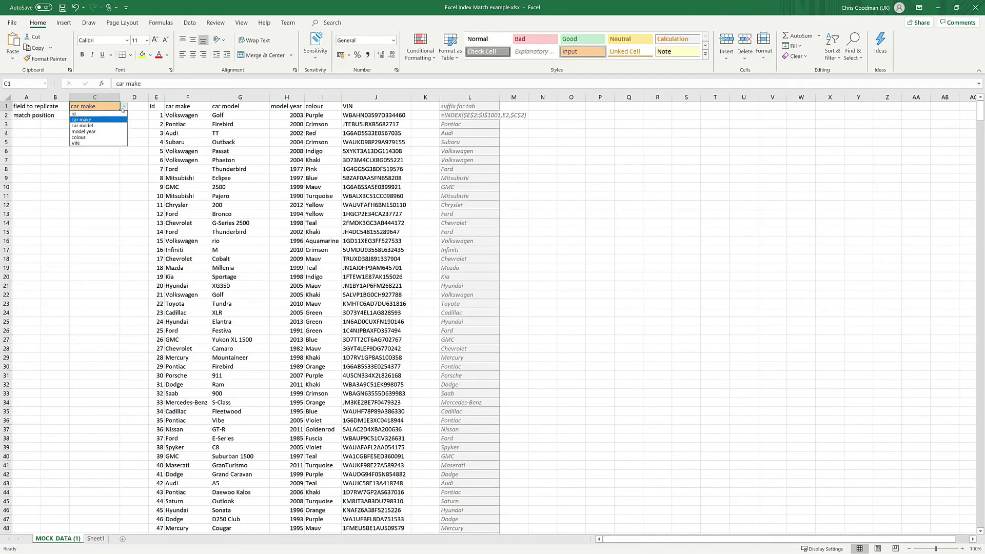
Switch C1 to model year and inspect the MATCH formula in C2 and the INDEX formula in L2.
{"action": "left_click", "coordinate": [102, 132]}
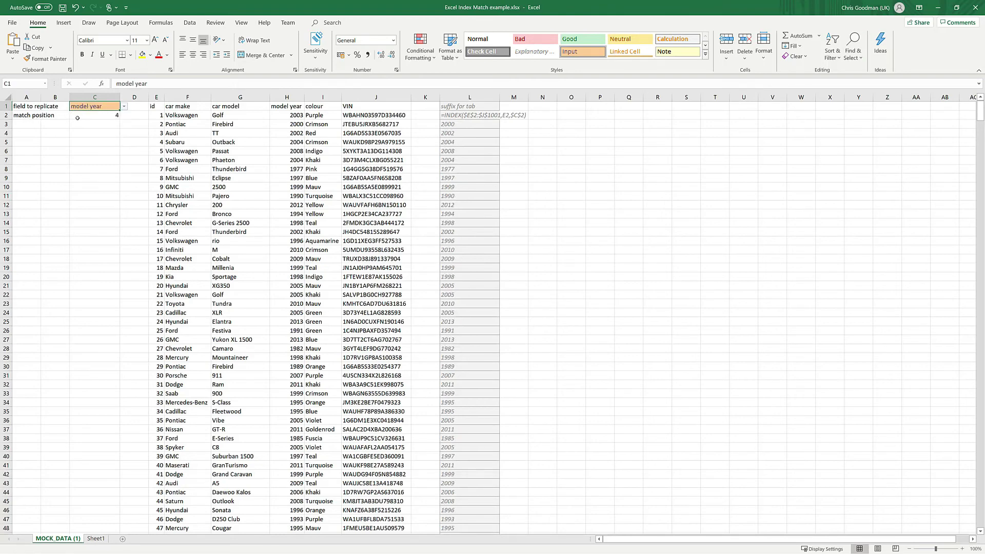
{"action": "left_click", "coordinate": [90, 116]}
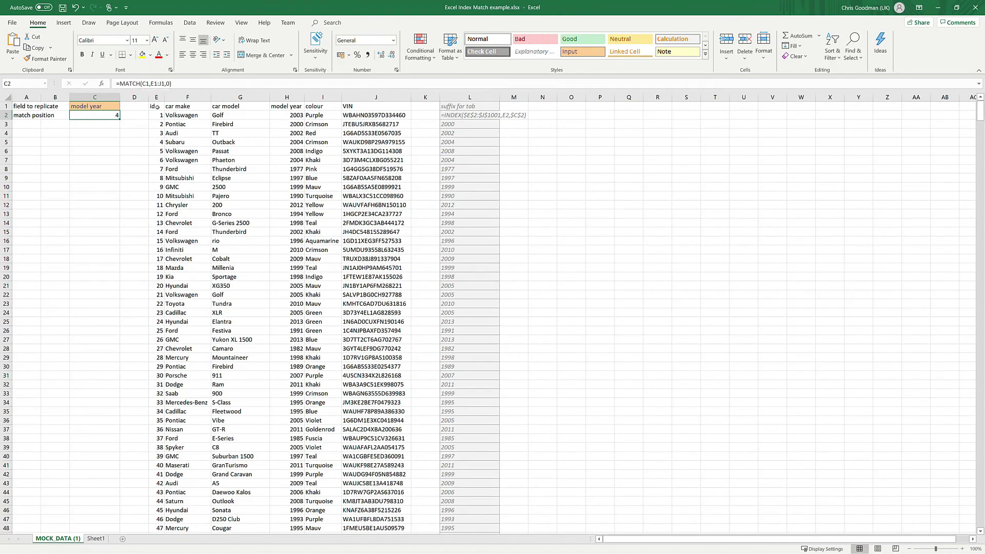
{"action": "left_click_drag", "start_coordinate": [157, 107], "coordinate": [377, 107]}
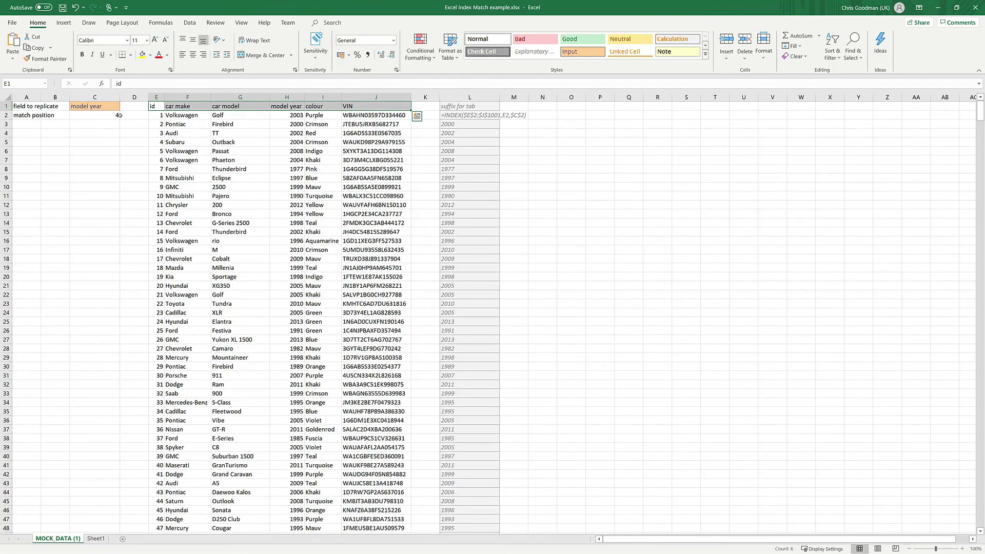
{"action": "left_click", "coordinate": [301, 108]}
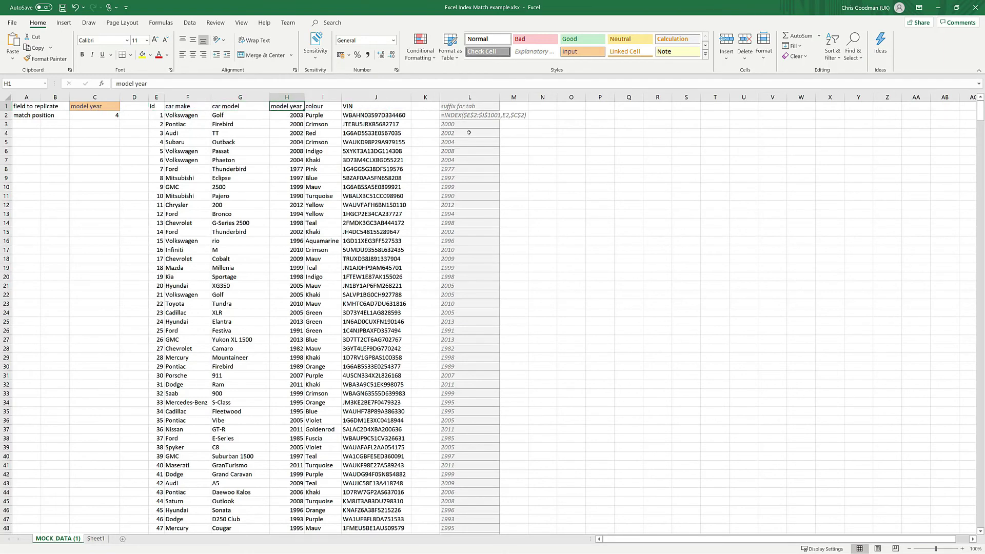
{"action": "left_click", "coordinate": [456, 116]}
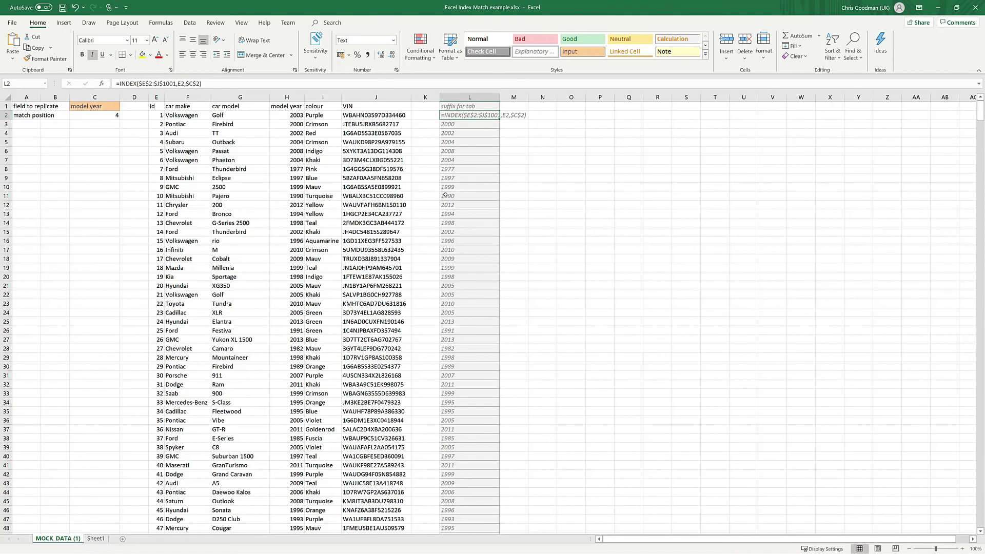
Set the field-to-replicate cell C1 back to car make.
{"action": "left_click", "coordinate": [114, 107]}
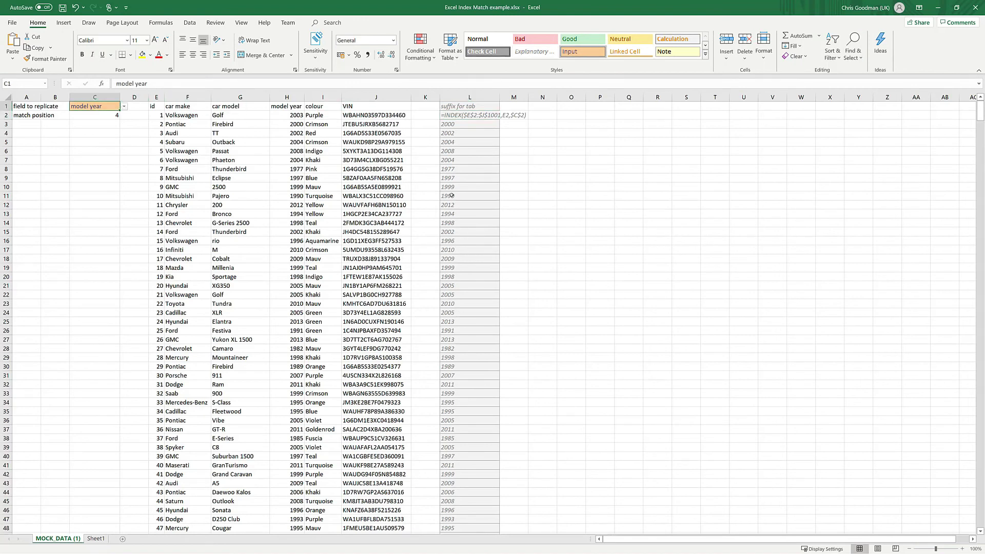
{"action": "left_click", "coordinate": [124, 107]}
{"action": "left_click", "coordinate": [81, 120]}
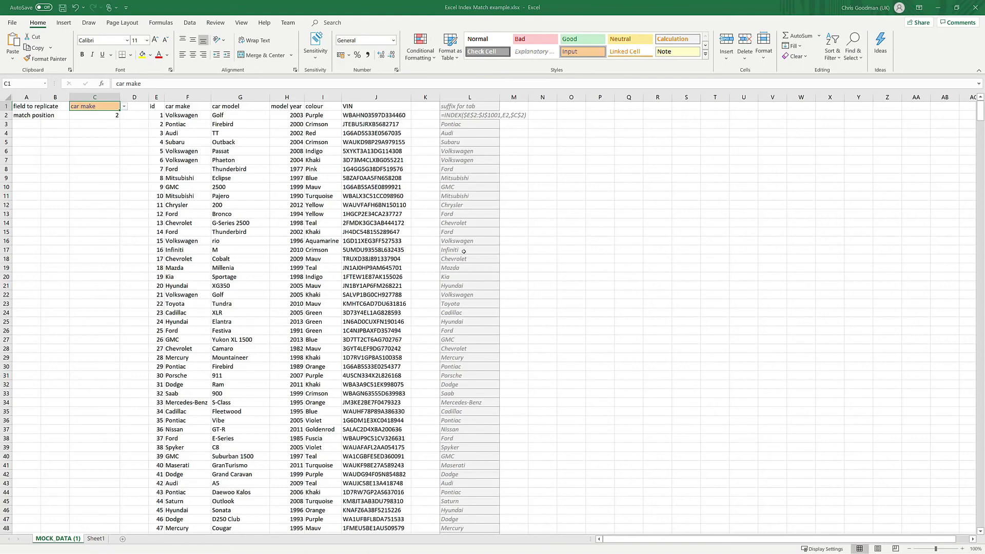
Return to Debug Workflow19 and select the Record ID, Tile, Join and Formula tools.
{"action": "key", "text": "alt+Tab"}
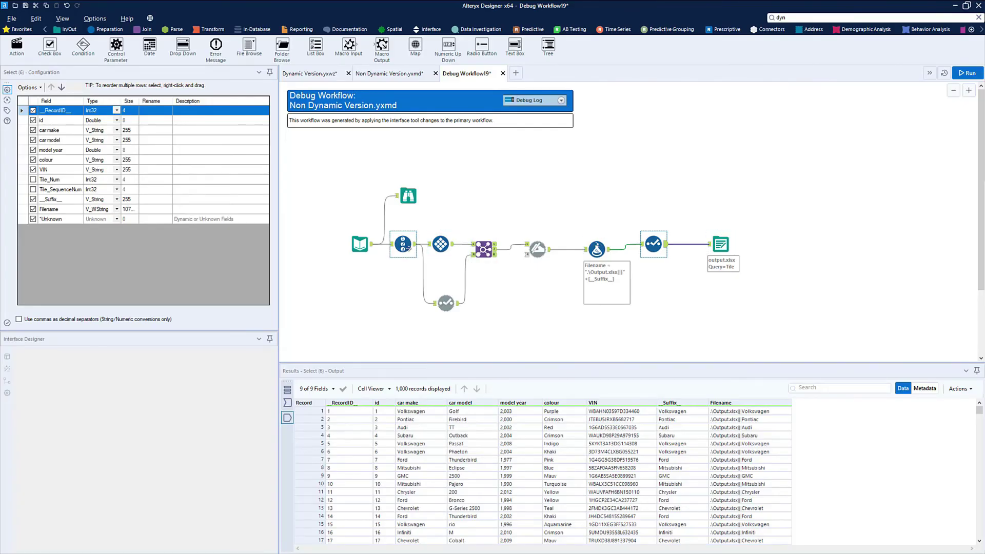
{"action": "left_click_drag", "start_coordinate": [388, 234], "coordinate": [544, 235]}
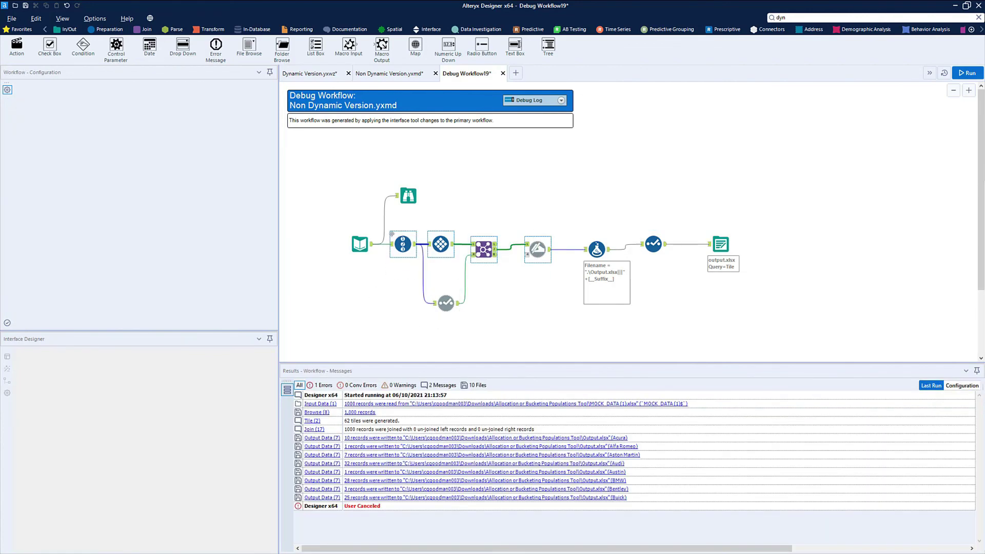
{"action": "left_click_drag", "start_coordinate": [389, 226], "coordinate": [636, 322]}
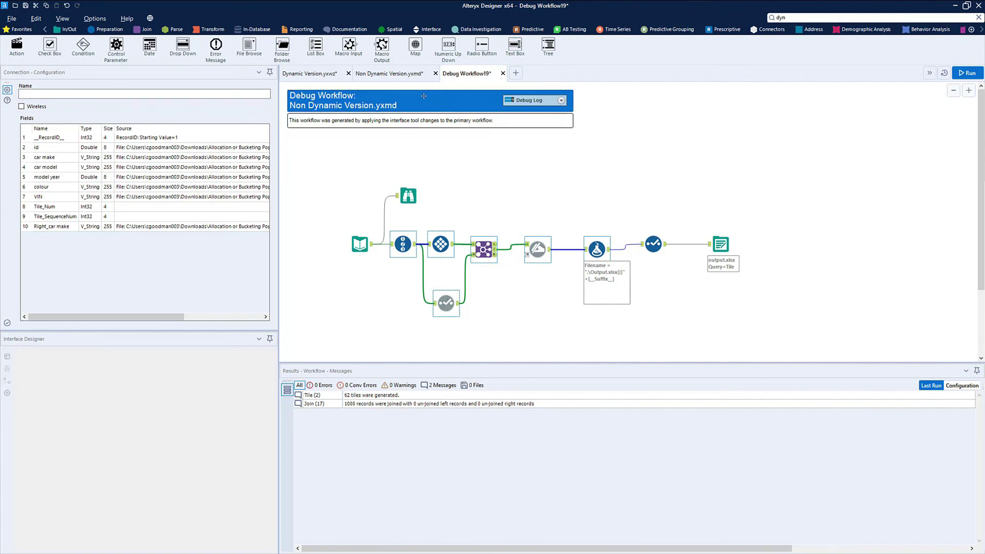
Switch to the Non Dynamic Version.yxmd workflow showing the Dynamic Rename output.
{"action": "left_click", "coordinate": [371, 73]}
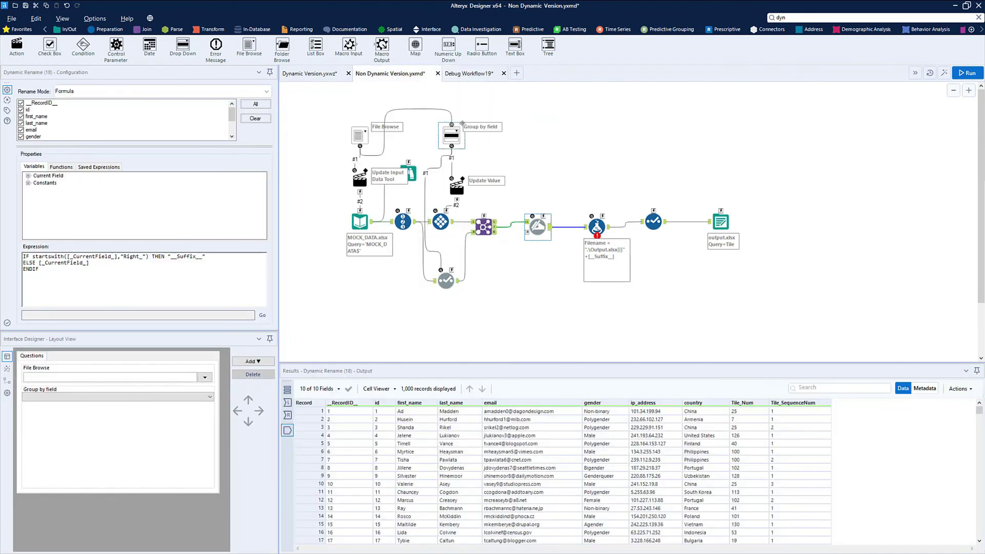